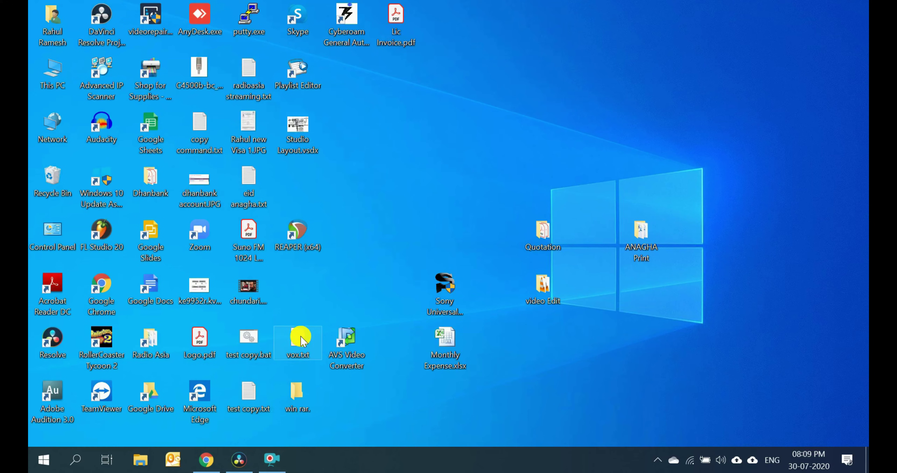
Switch to DaVinci Resolve, set the Untitled Project's timeline frame rate to 30 frames per second, and open the project.
mouse_move(210, 468)
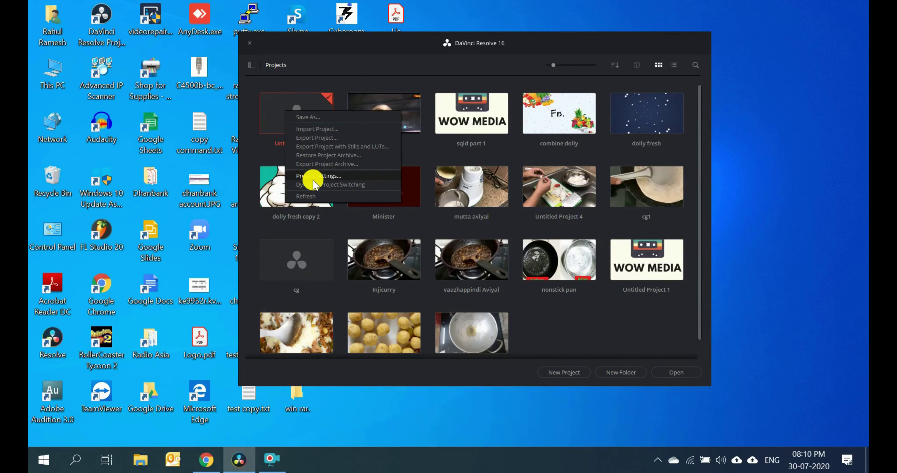
click(239, 459)
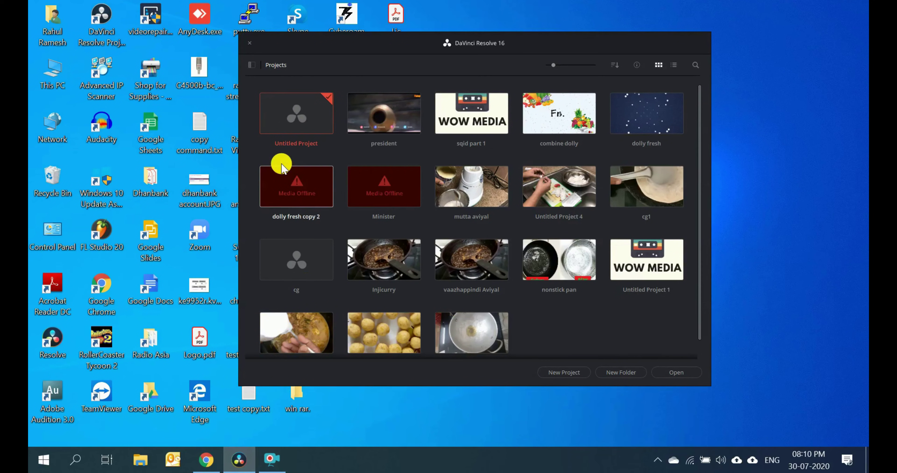
right_click(298, 119)
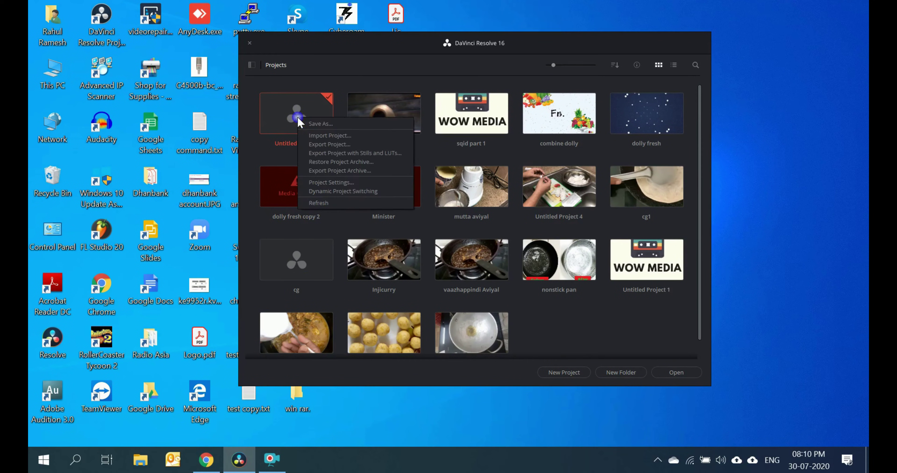
click(324, 182)
click(431, 163)
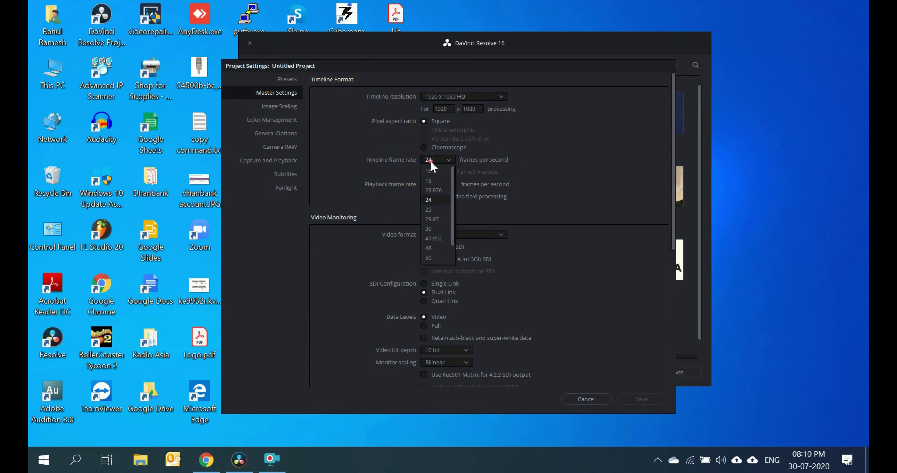
click(431, 229)
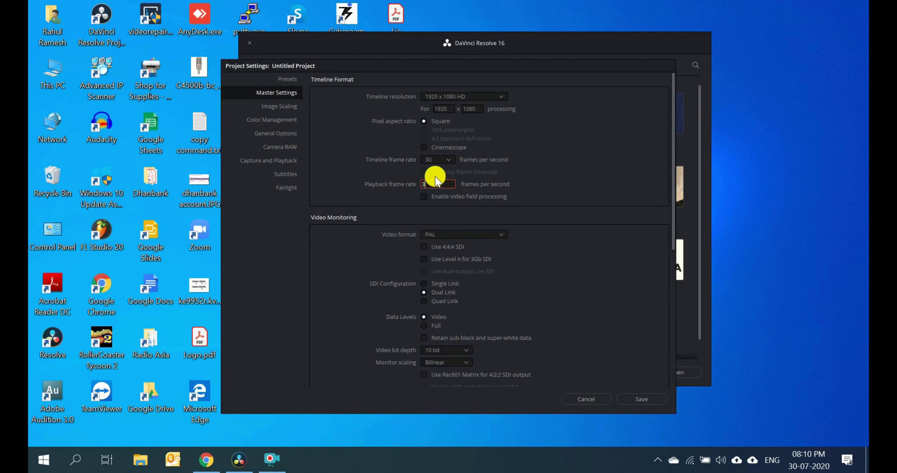
click(644, 400)
click(661, 375)
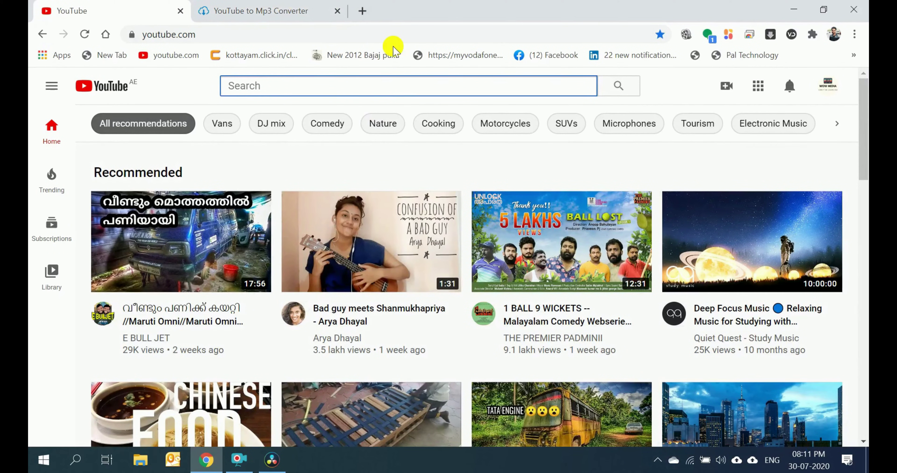
Search YouTube for "green screen subscribe button".
text(green )
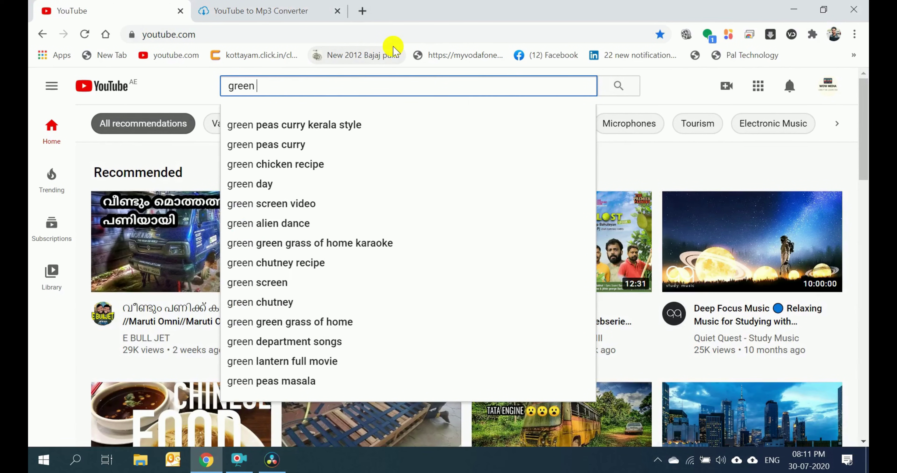
text(screen )
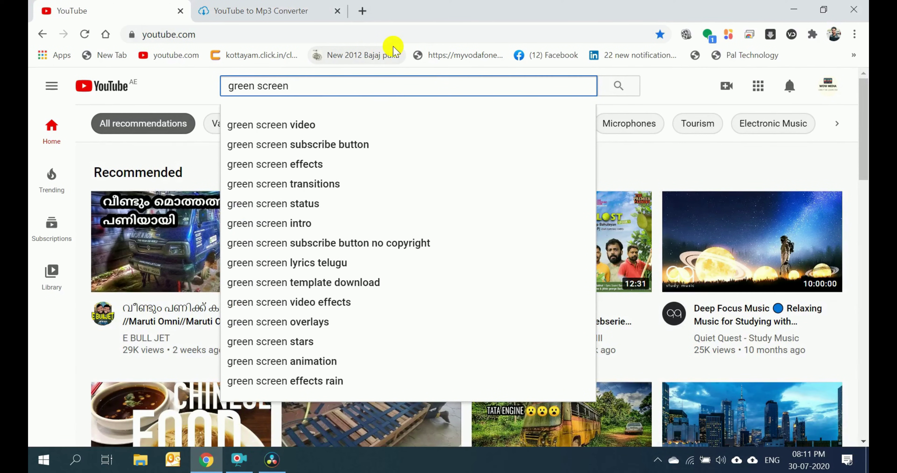
text(subscr)
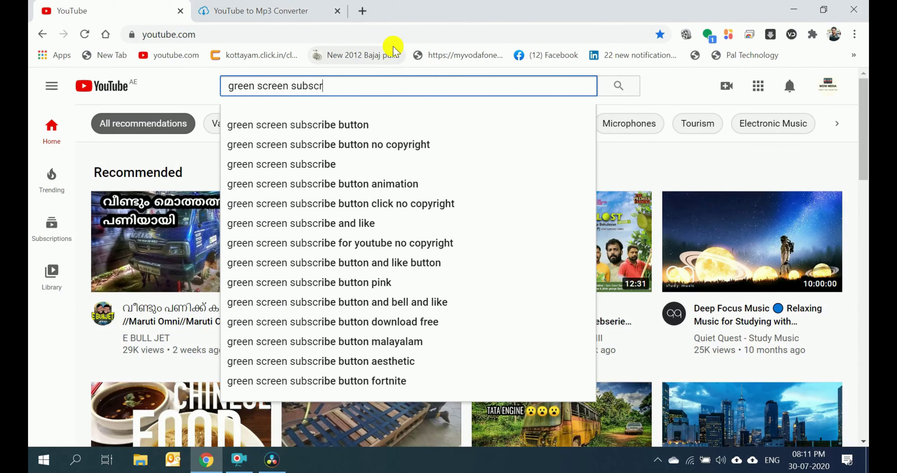
text(ibe)
key(Down)
key(Return)
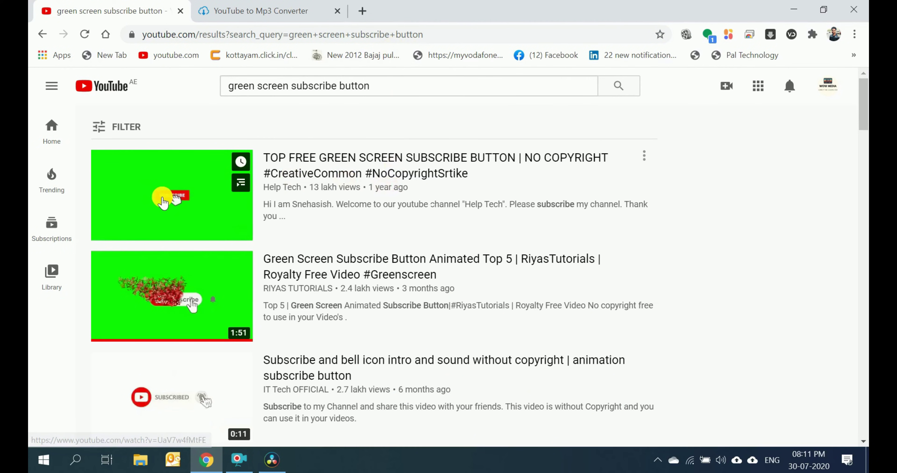
Open the video "TOP FREE GREEN SCREEN SUBSCRIBE BUTTON | NO COPYRIGHT" and copy its web address.
click(172, 196)
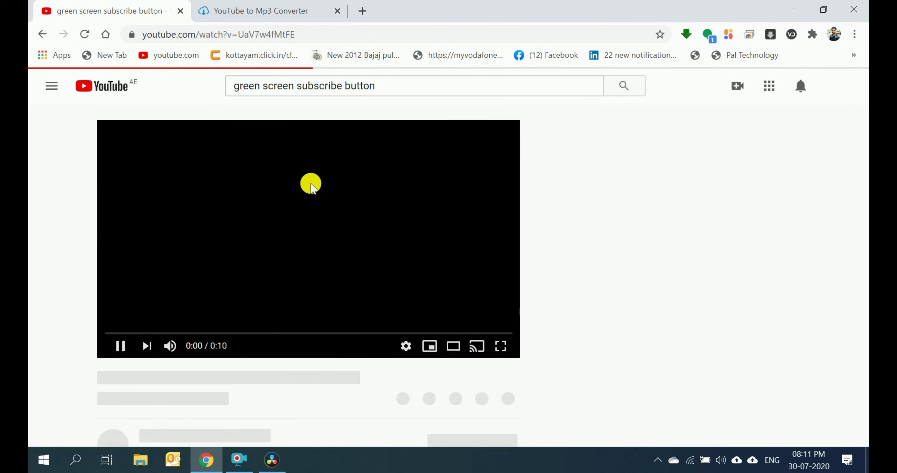
click(290, 34)
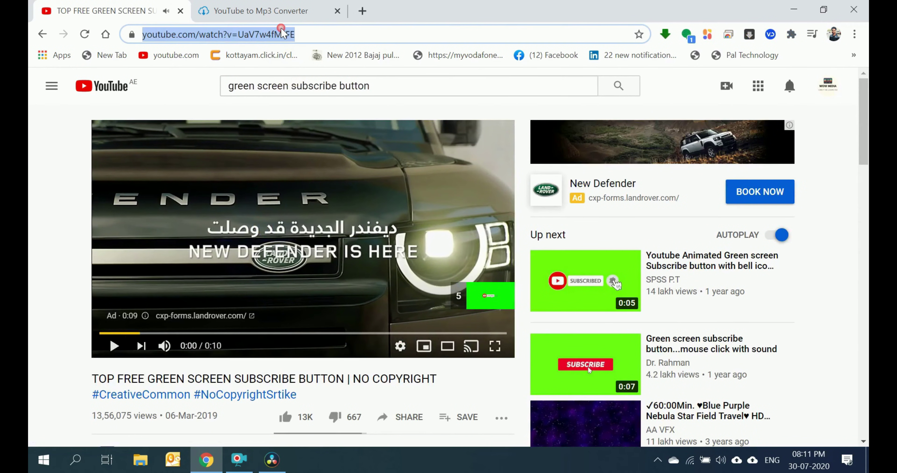
right_click(291, 34)
click(313, 107)
Paste the copied video address into the YtMp3 converter and convert the video to mp4.
click(279, 11)
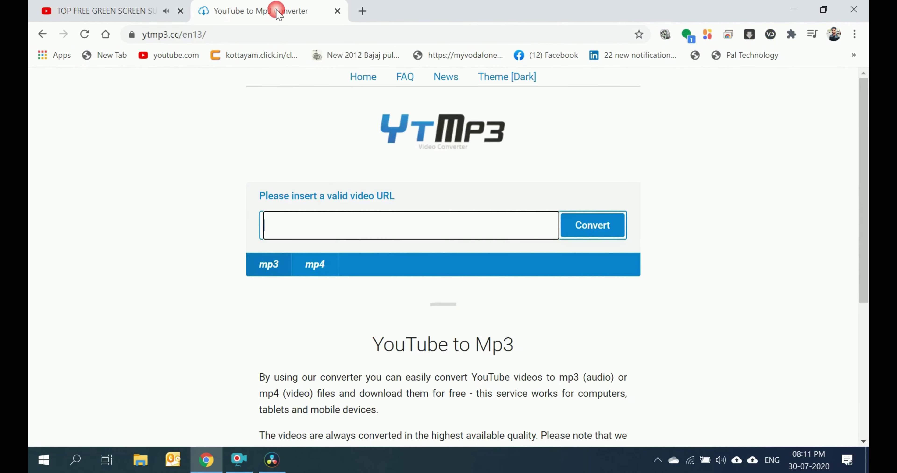
right_click(336, 221)
click(371, 326)
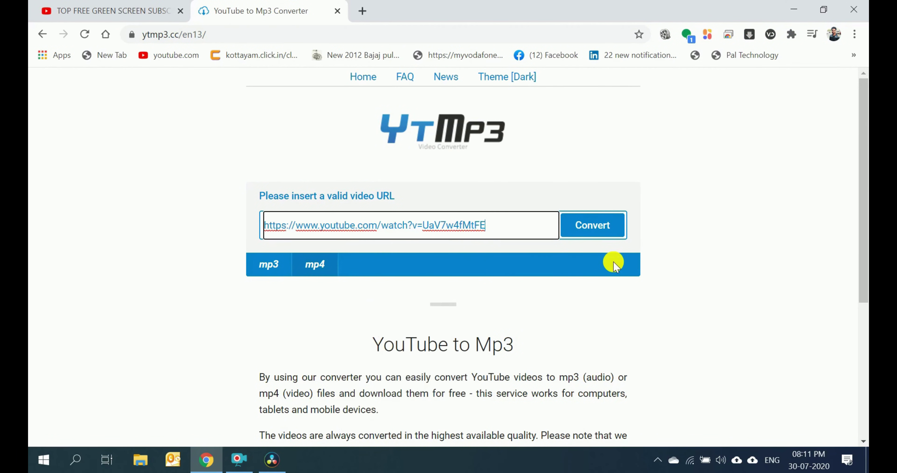
click(603, 233)
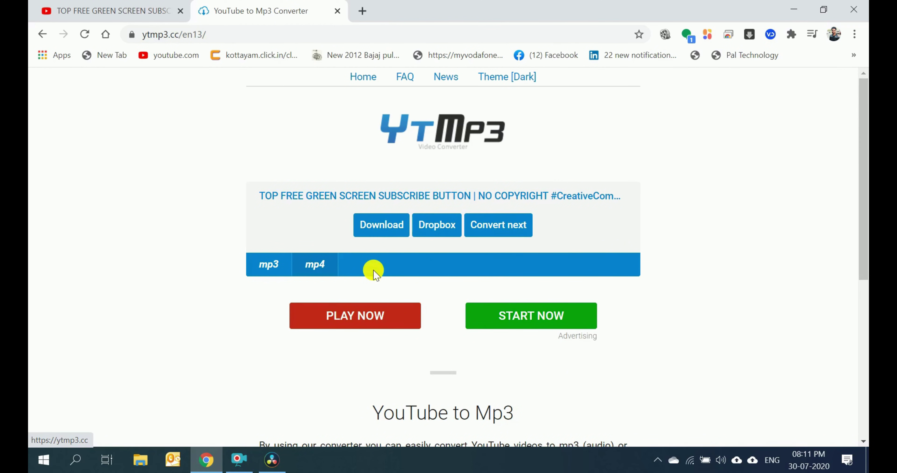
Download the converted green screen video and play it, closing the player and the advertising page when done.
click(390, 234)
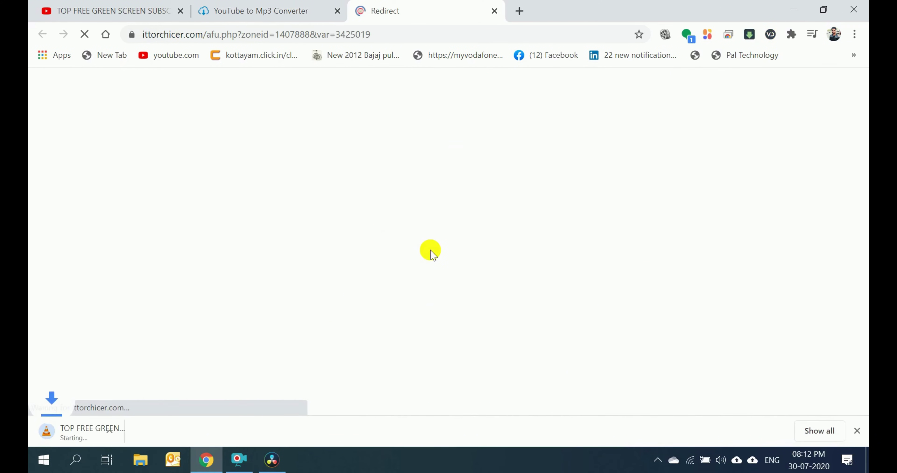
click(116, 439)
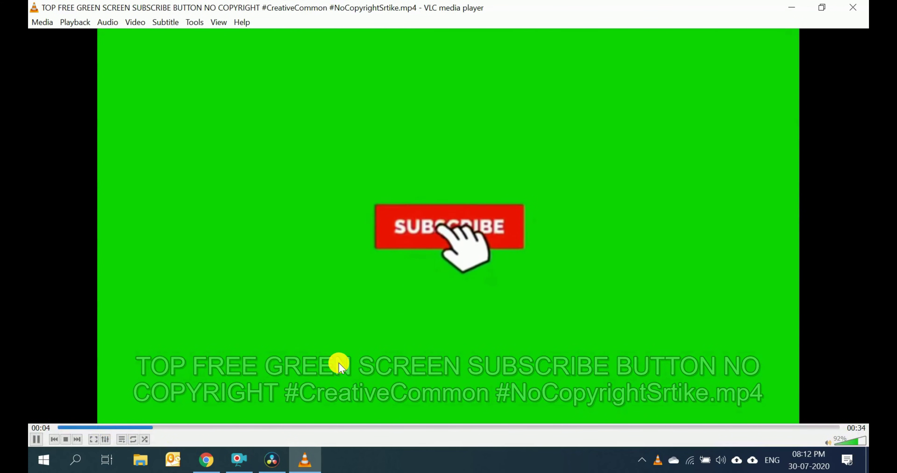
click(853, 8)
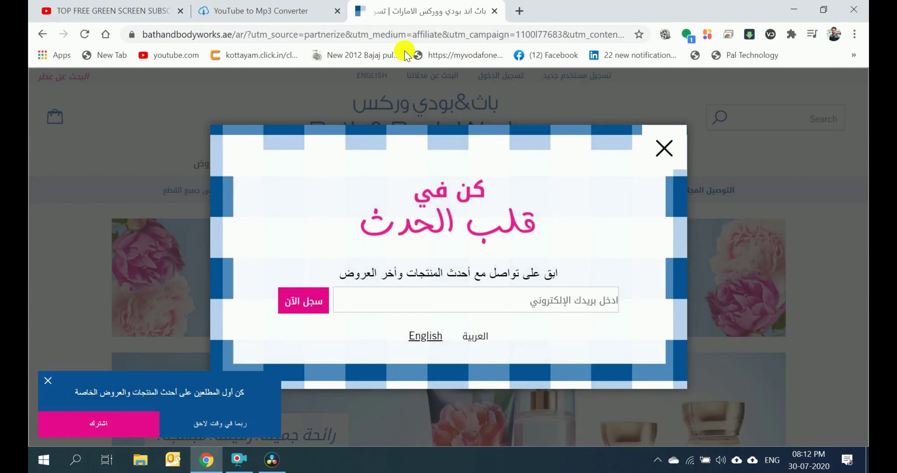
click(495, 11)
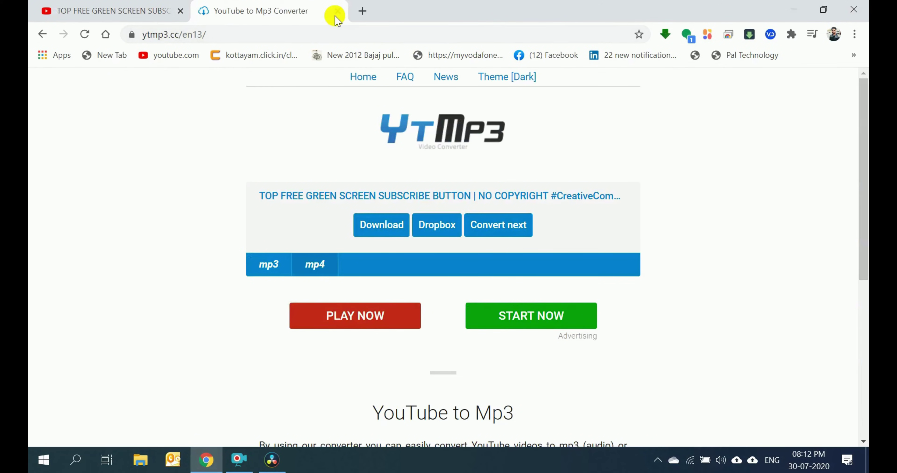
Switch to DaVinci Resolve and import the "smoke wowo media subscribe.mov" clip from the Green screen folder.
click(272, 461)
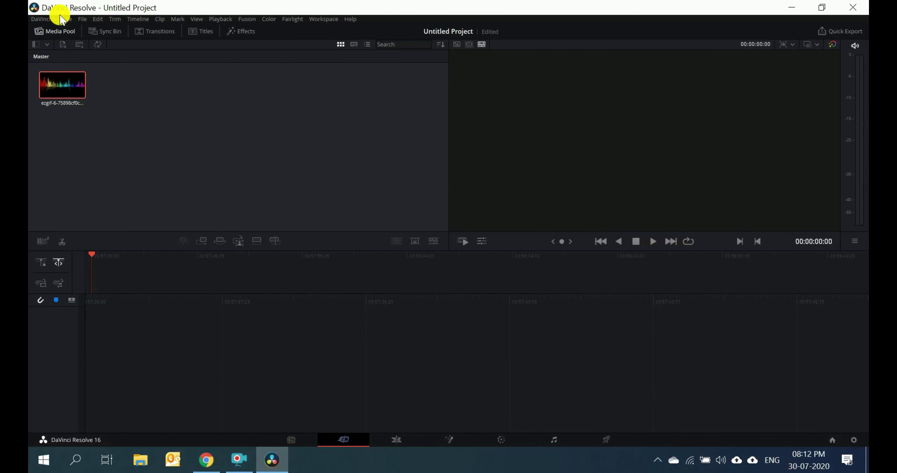
click(84, 19)
mouse_move(111, 116)
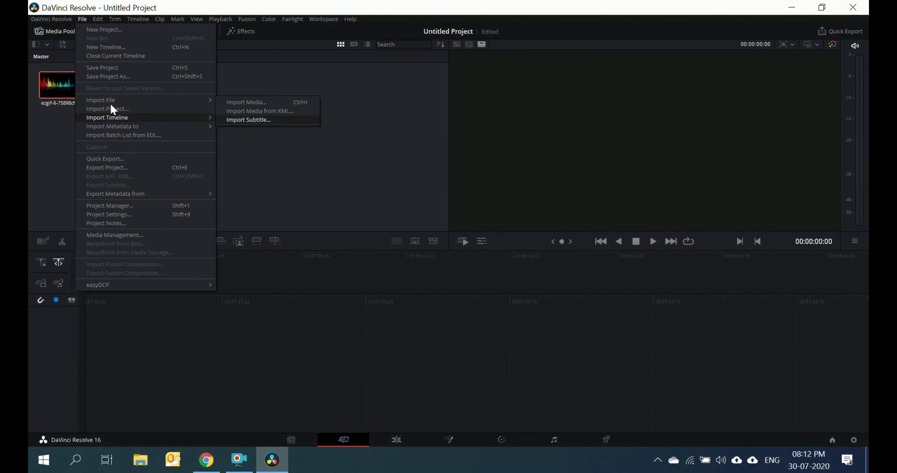
mouse_move(200, 100)
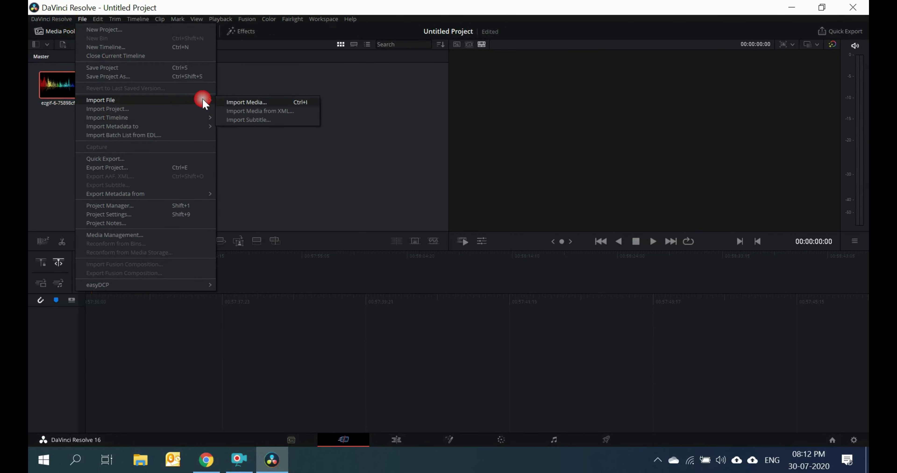
click(257, 103)
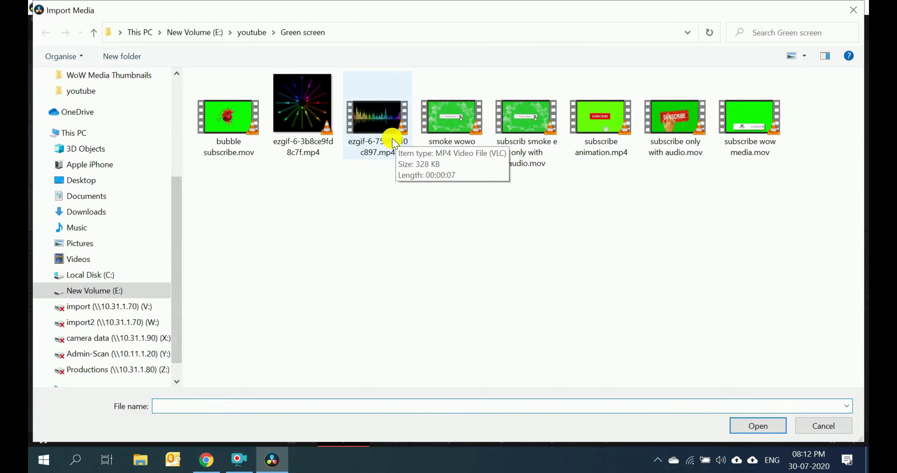
double_click(450, 130)
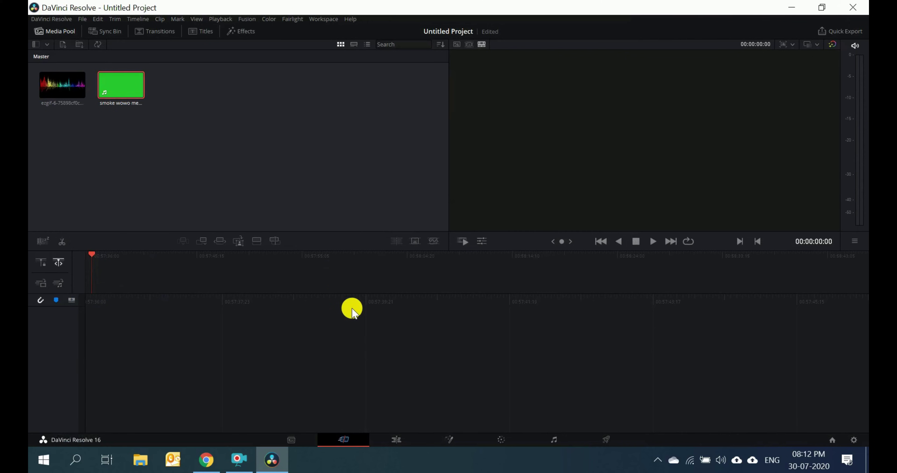
On the Edit page, place the ezgif spectrum clip at the start of the empty timeline and preview its playback.
click(396, 441)
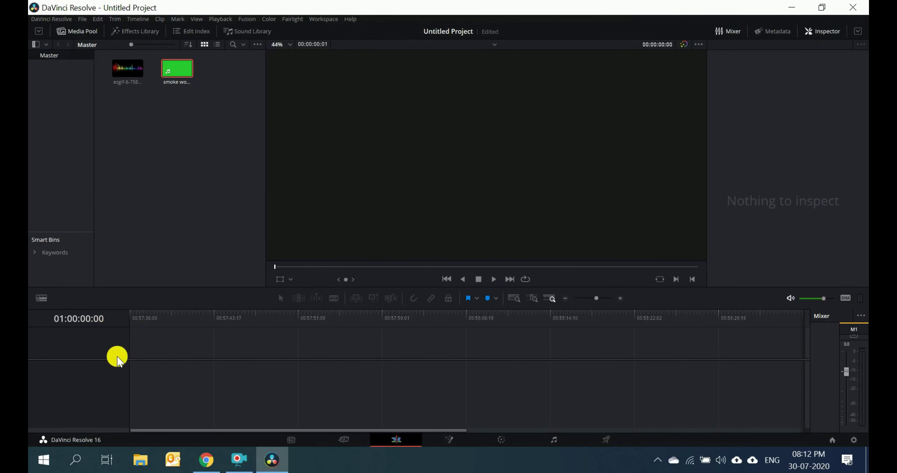
drag(127, 67, 122, 347)
drag(202, 352, 177, 367)
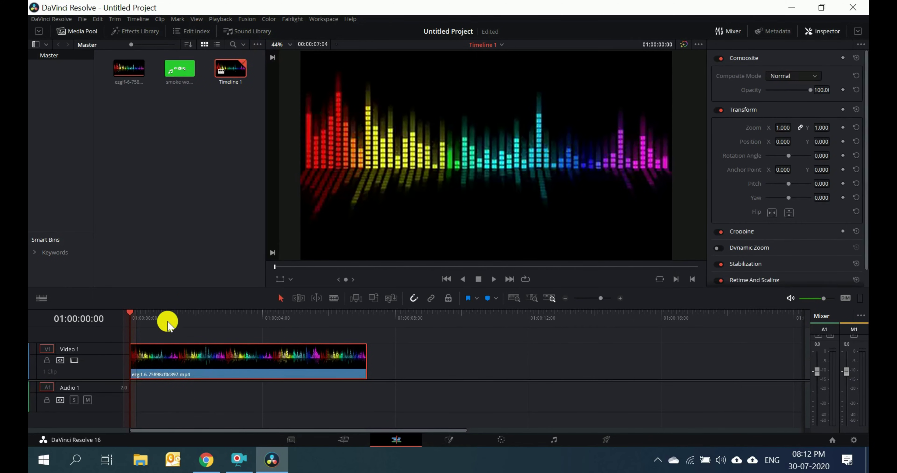
key(space)
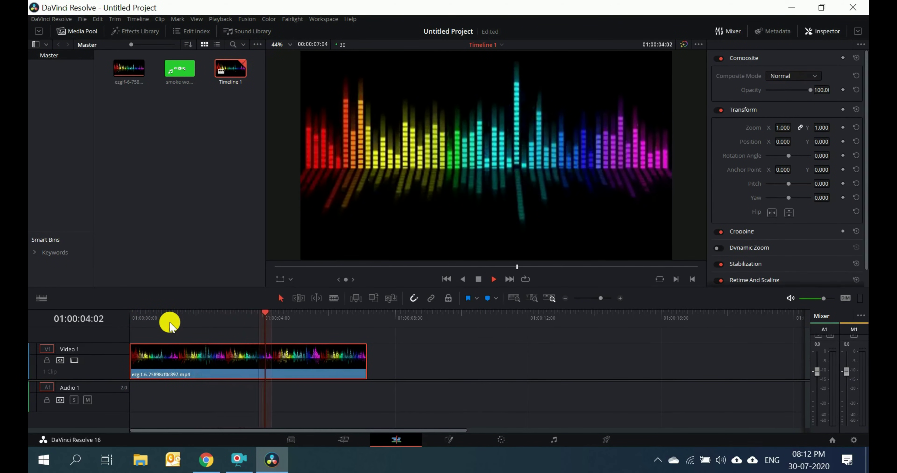
key(space)
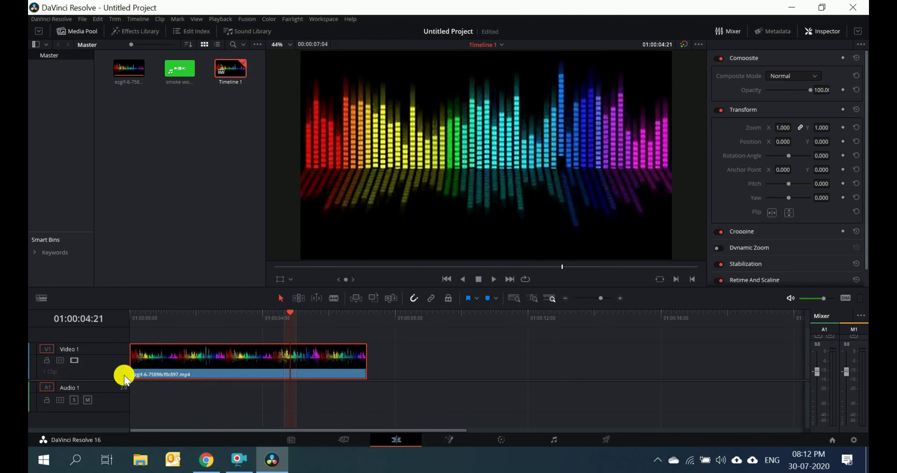
Add a second video track and place the smoke subscribe clip at its start, above the spectrum clip.
right_click(115, 340)
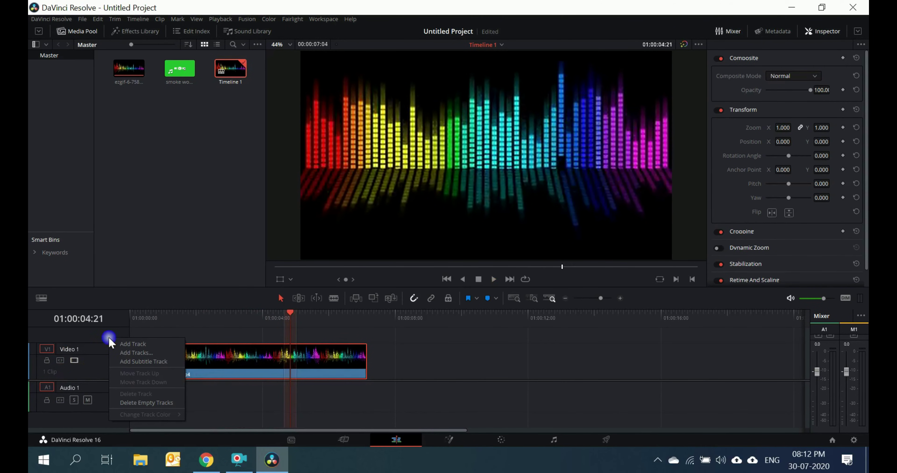
click(121, 345)
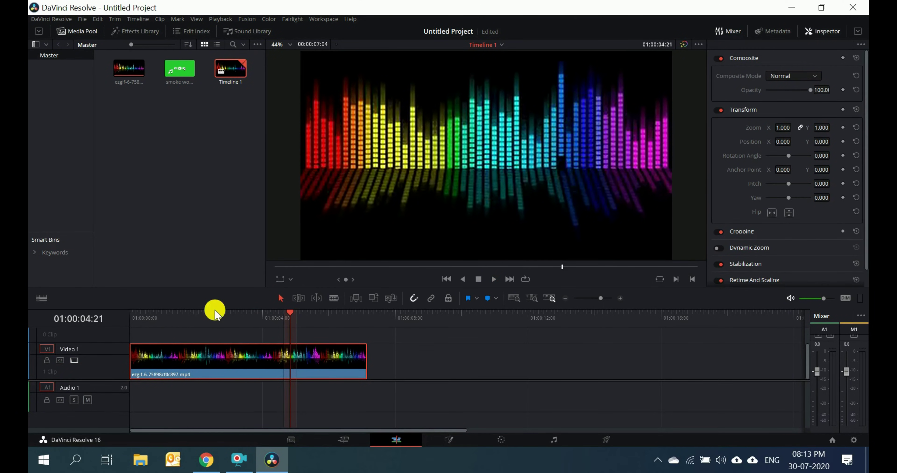
drag(215, 308, 215, 258)
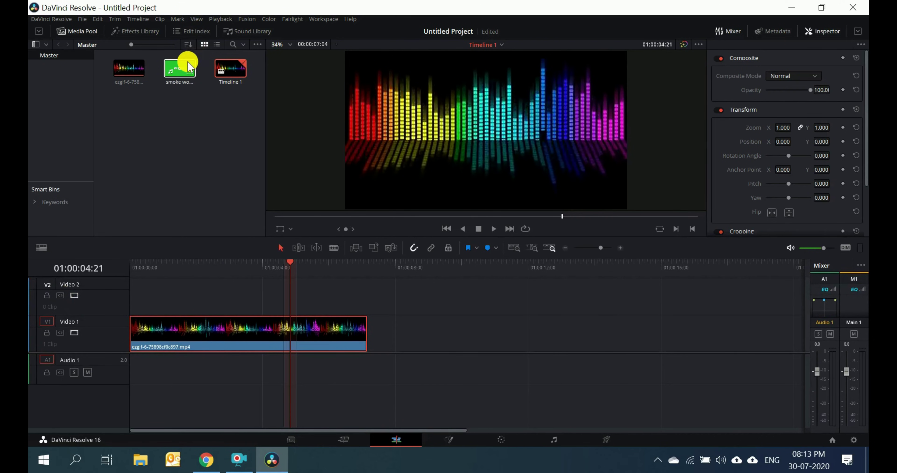
drag(178, 68, 132, 294)
Copy the spectrum clip on Video 1 and place the copy on track Video 3, starting at about 8 seconds.
click(314, 330)
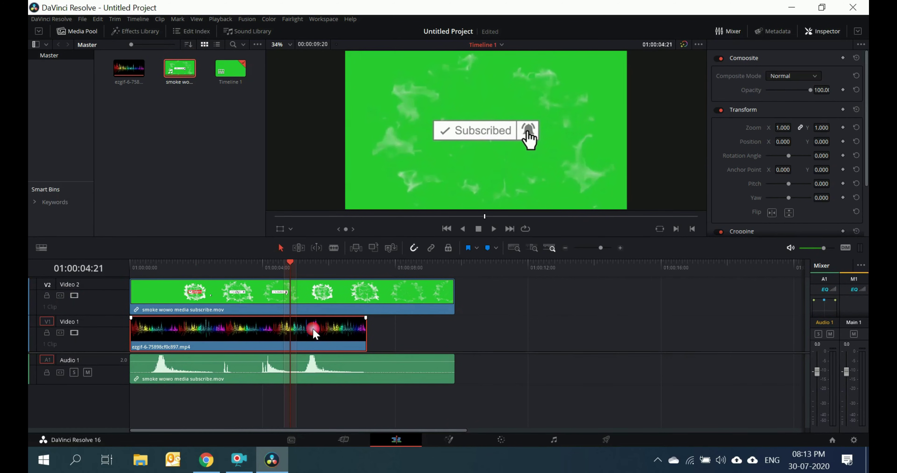
right_click(346, 336)
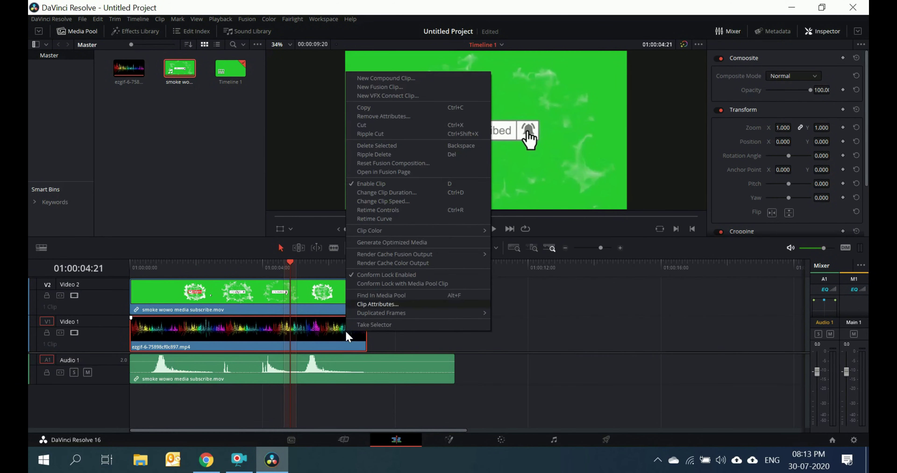
click(379, 112)
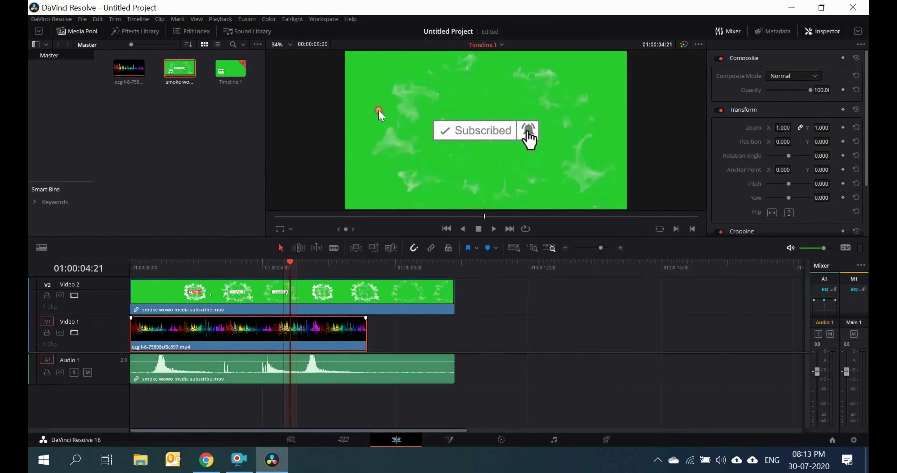
click(405, 273)
key(F12)
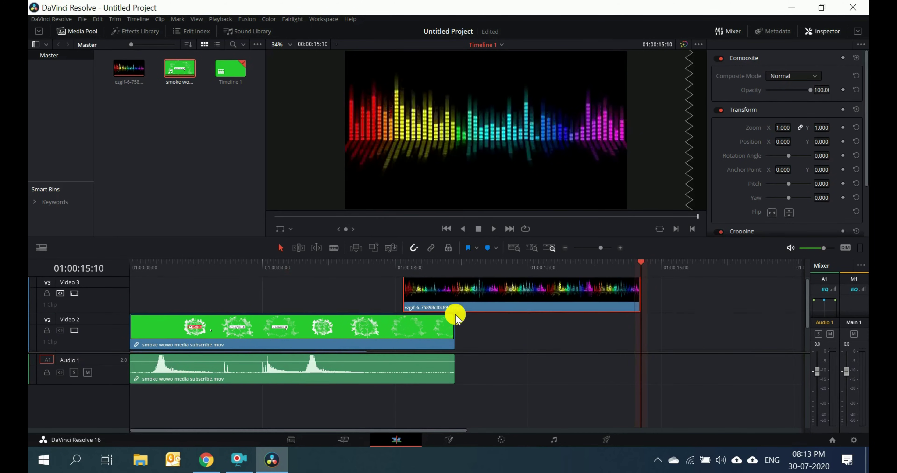
Move the copied spectrum clip onto Video 1 directly after the first one and play the timeline from its start.
drag(480, 298, 416, 348)
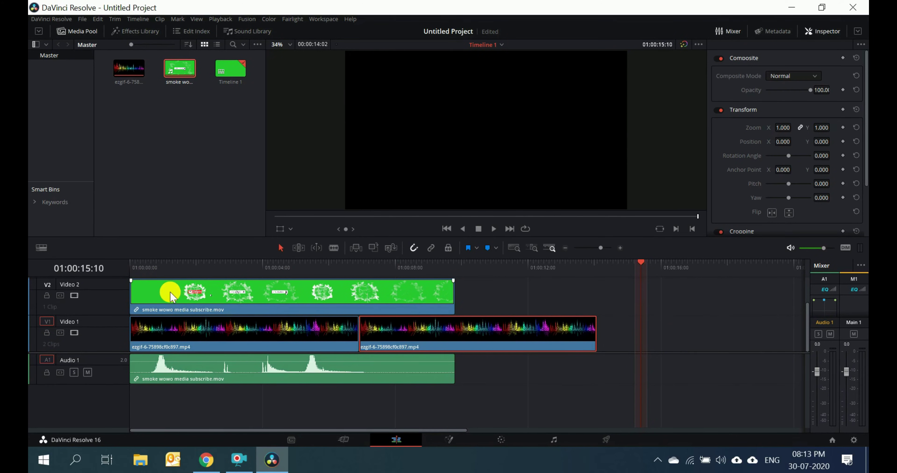
click(196, 294)
click(132, 266)
key(space)
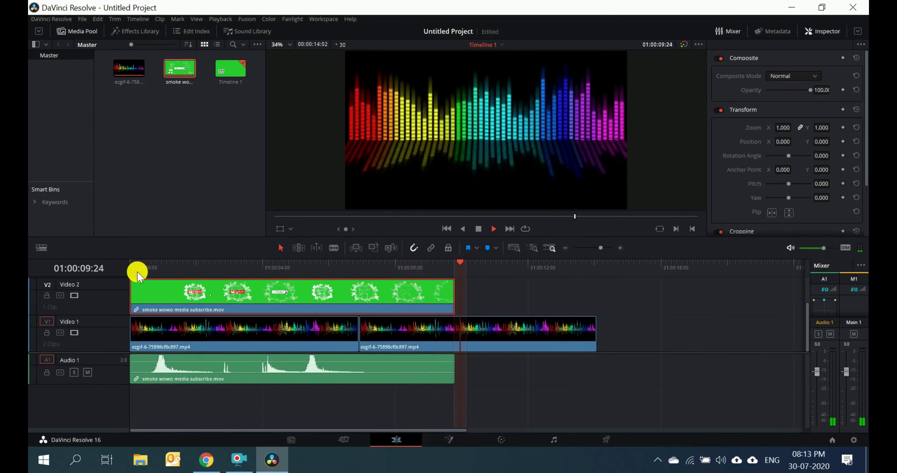
key(space)
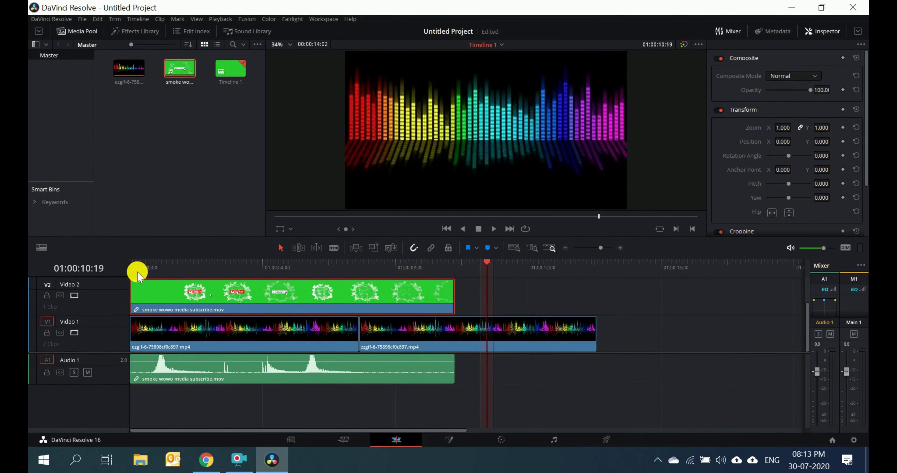
Set the playhead at 01:00:02:13, select the smoke subscribe clip on Video 2, and open it on the Fusion page.
click(213, 272)
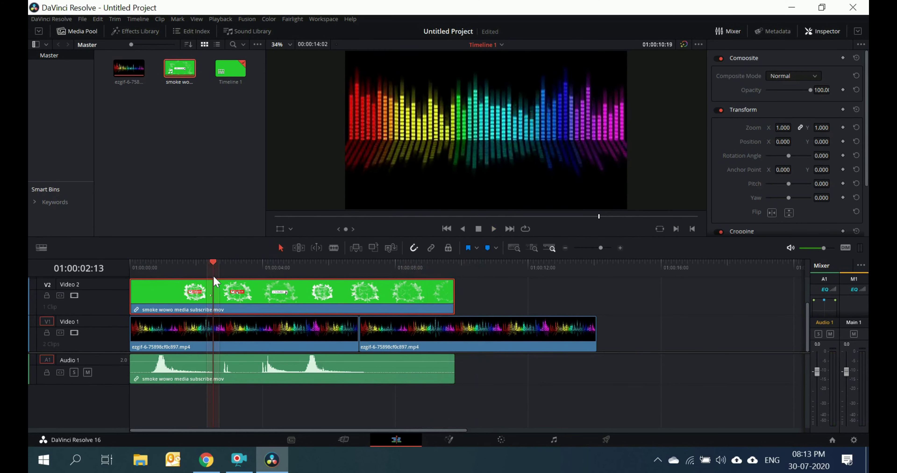
click(499, 365)
click(358, 305)
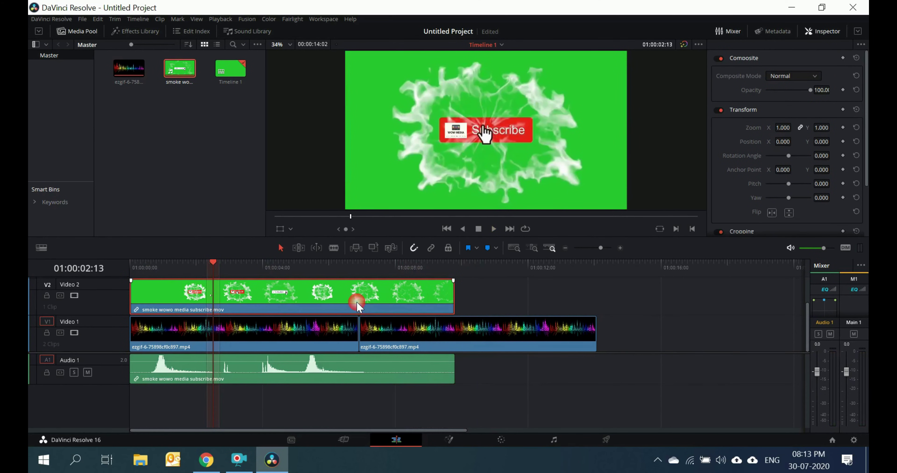
click(455, 440)
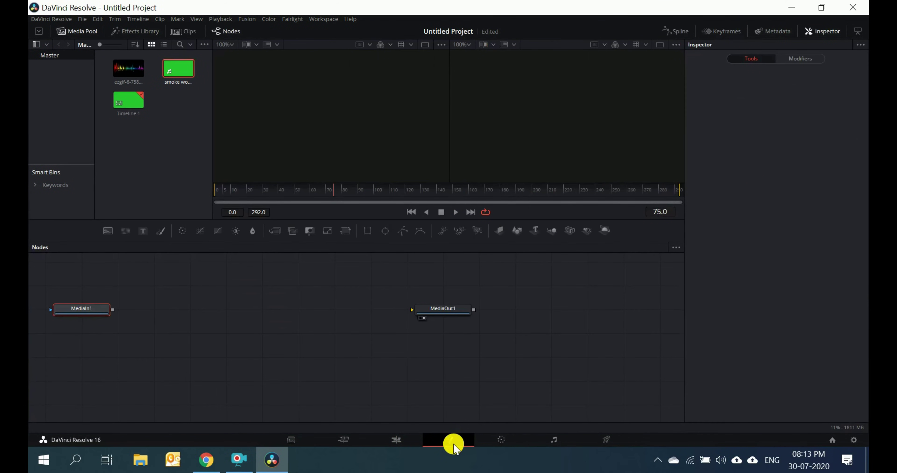
Add a Delta Keyer between MediaIn1 and MediaOut1 and key out the clip's green background.
click(79, 318)
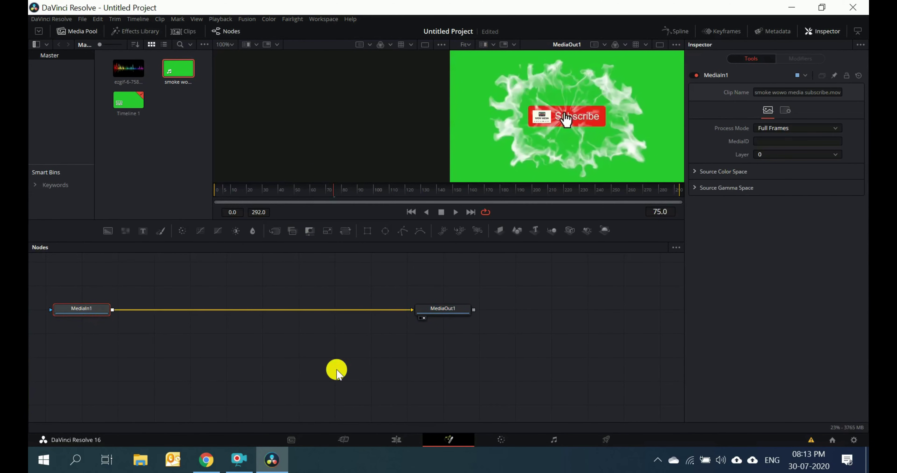
click(77, 311)
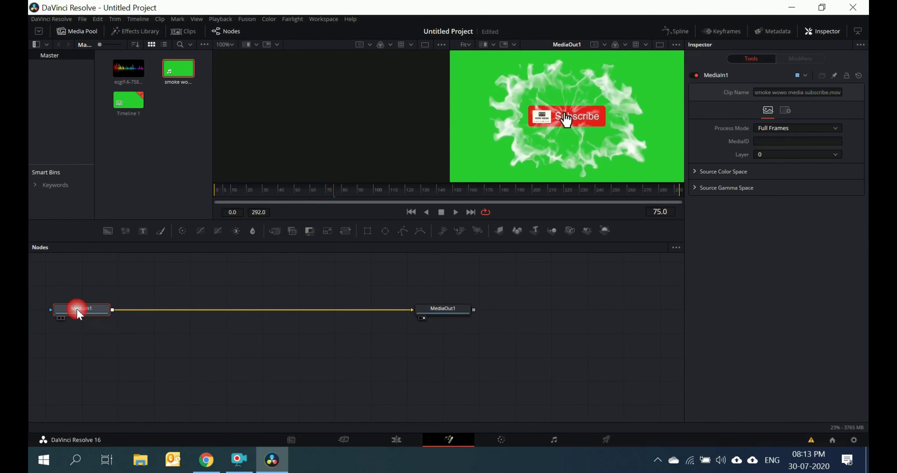
mouse_move(99, 313)
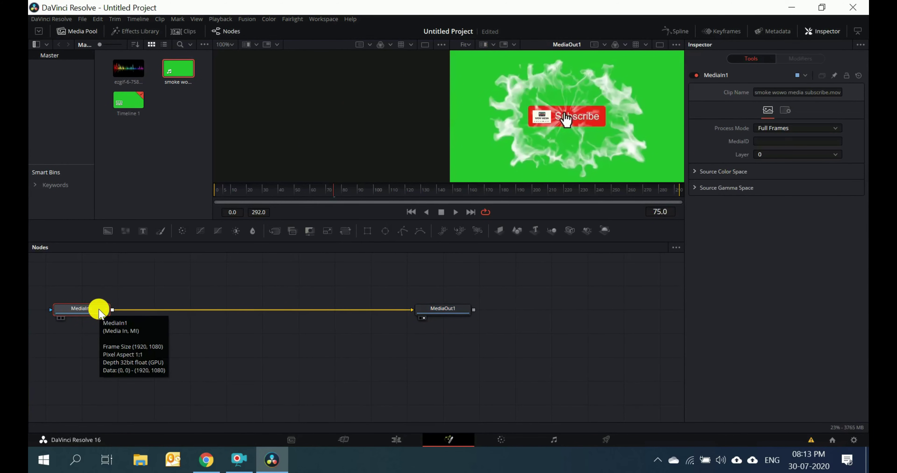
key(shift+space)
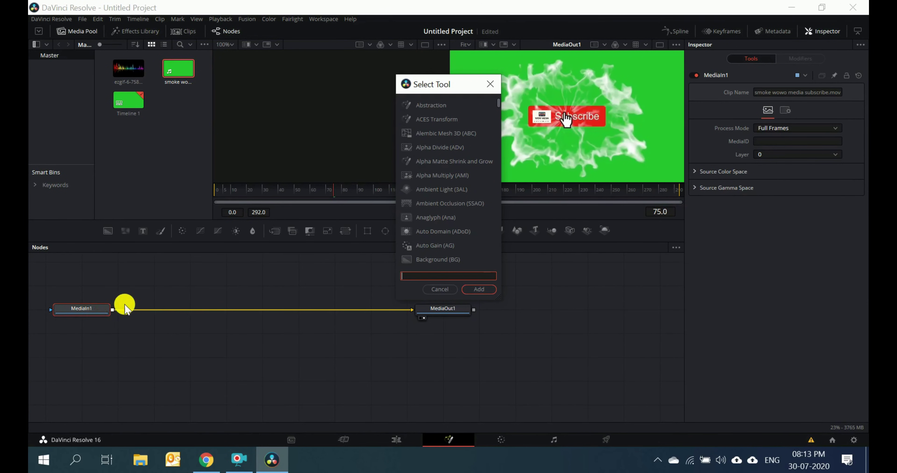
text(key)
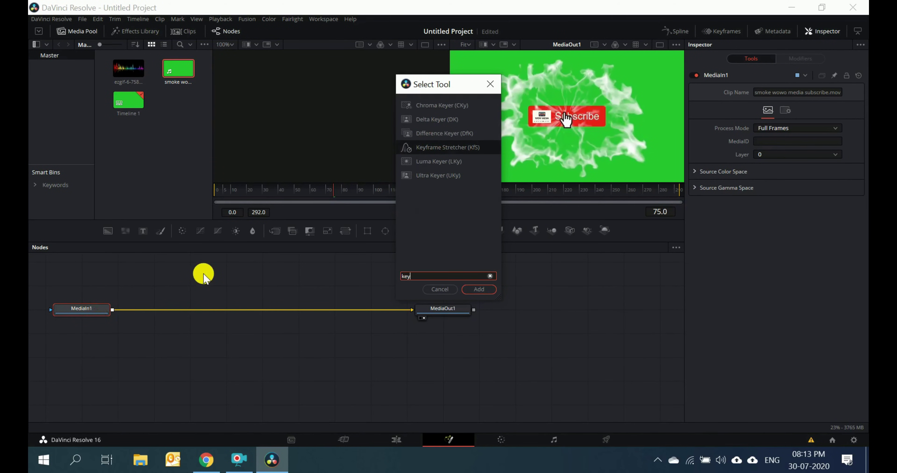
text(er)
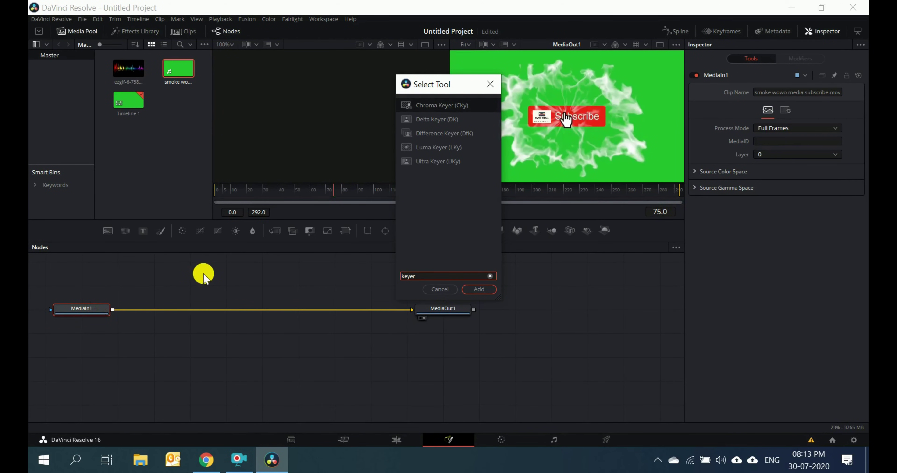
click(416, 122)
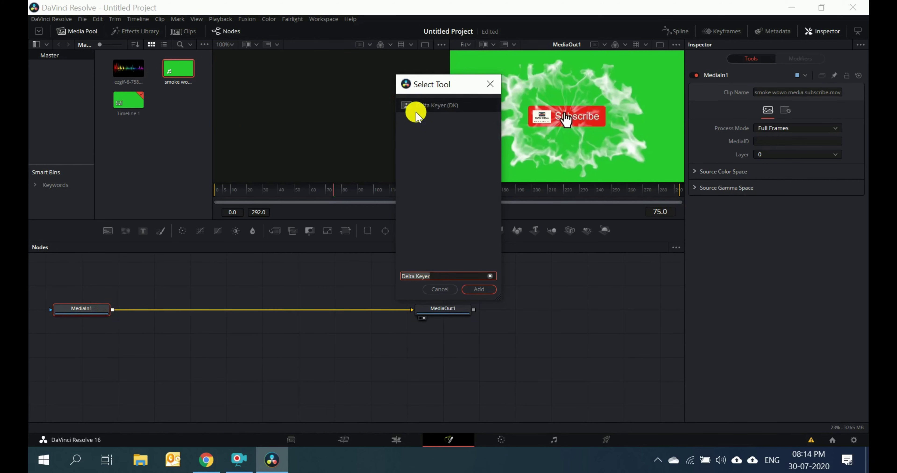
click(483, 291)
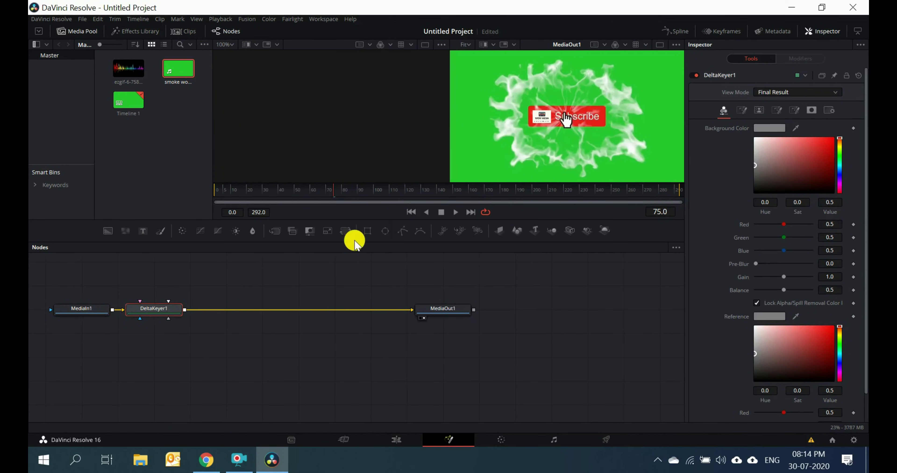
drag(355, 242, 355, 289)
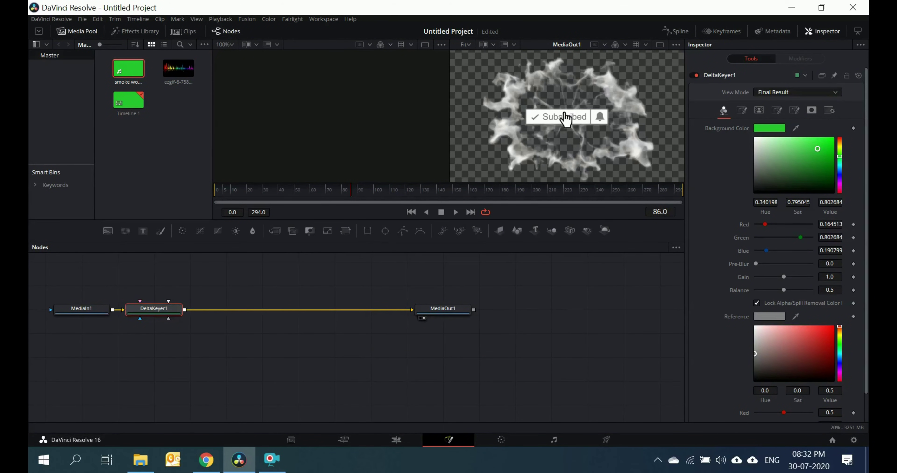
Return to the Edit page and preview the keyed subscribe animation over the spectrum clip from the timeline's start.
key(shift+4)
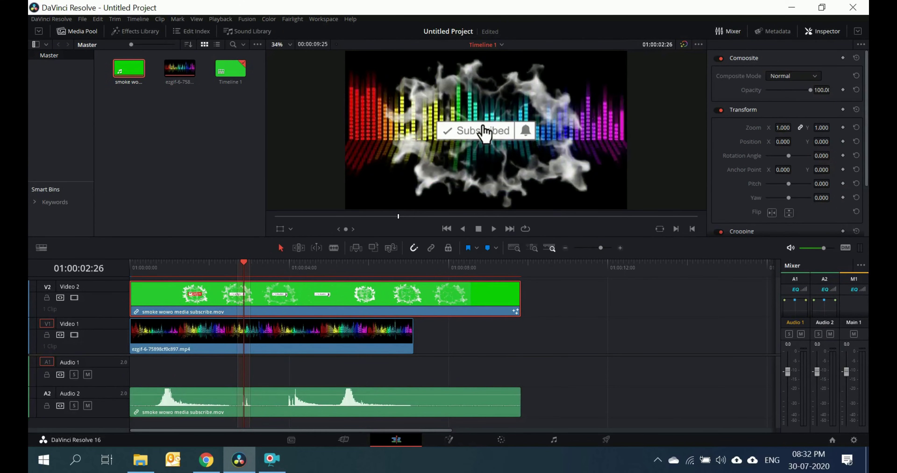
key(Home)
key(space)
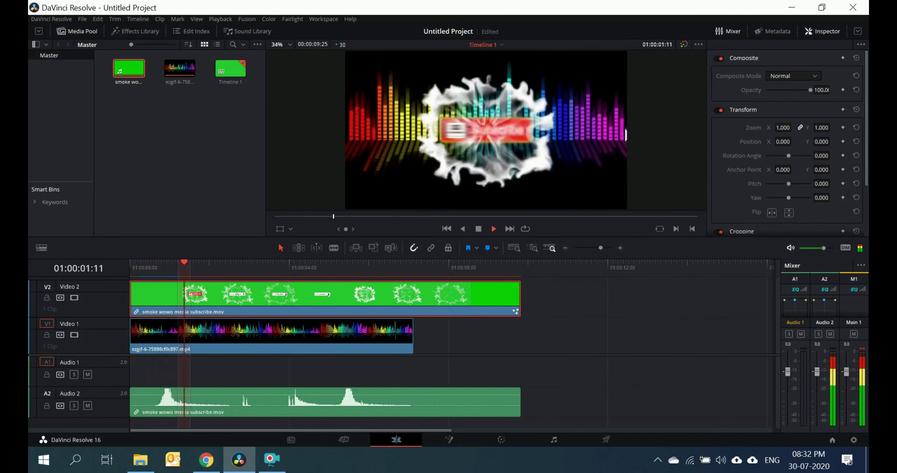
key(space)
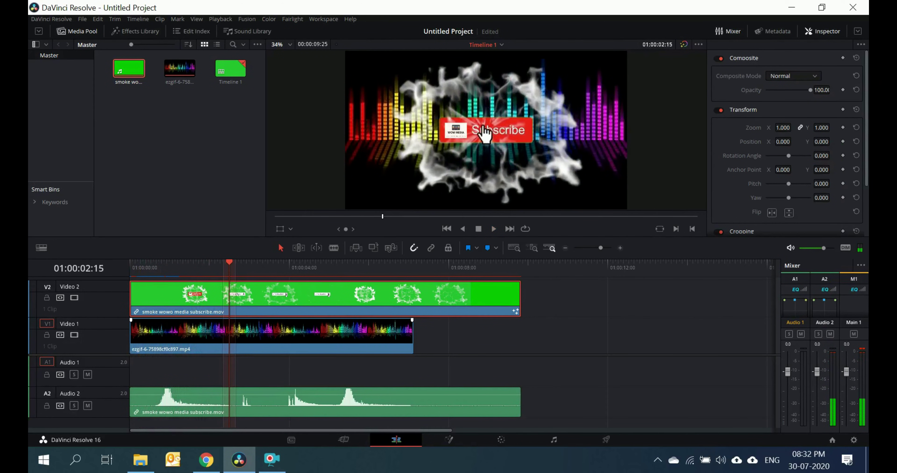
Duplicate the spectrum clip on Video 1 and place the copy directly after the original.
right_click(307, 329)
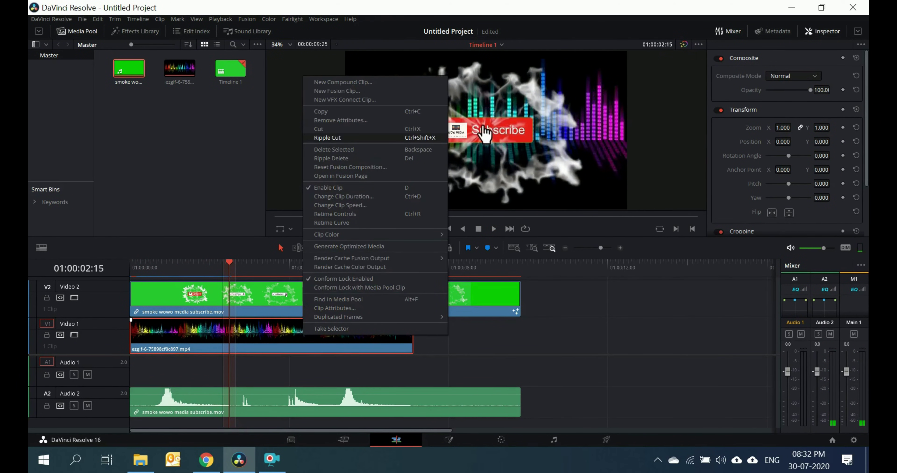
click(321, 112)
click(589, 267)
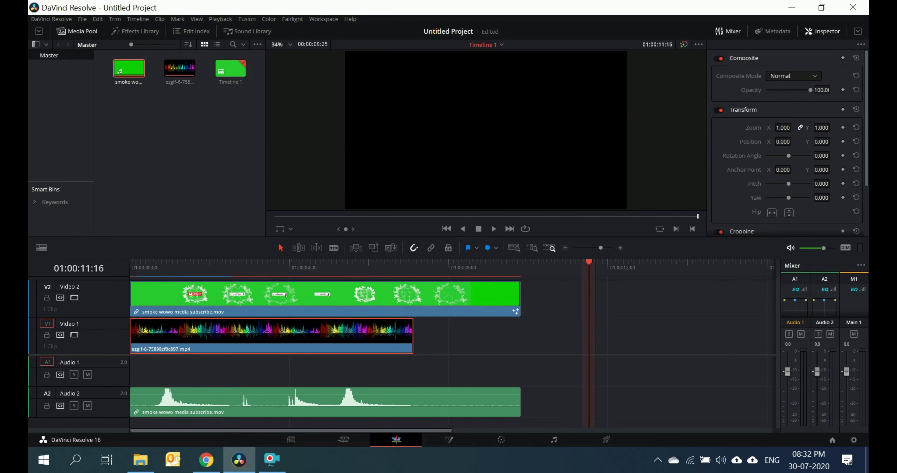
key(ctrl+v)
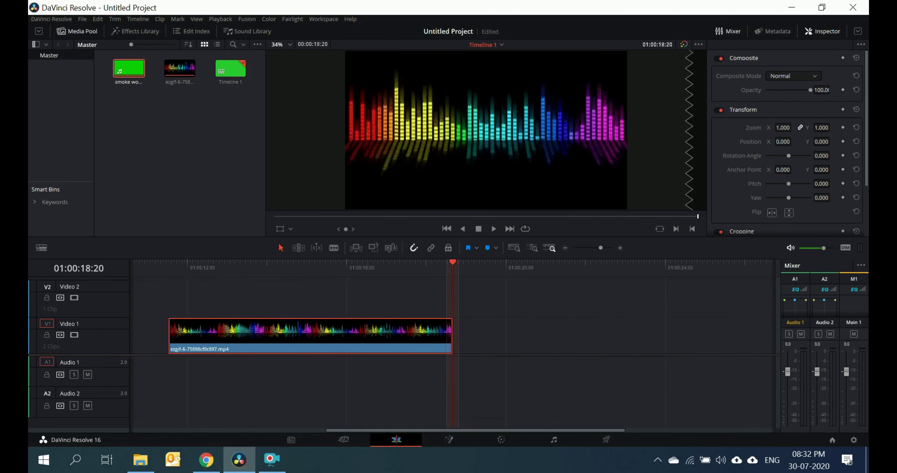
scroll(453, 345, left, 10)
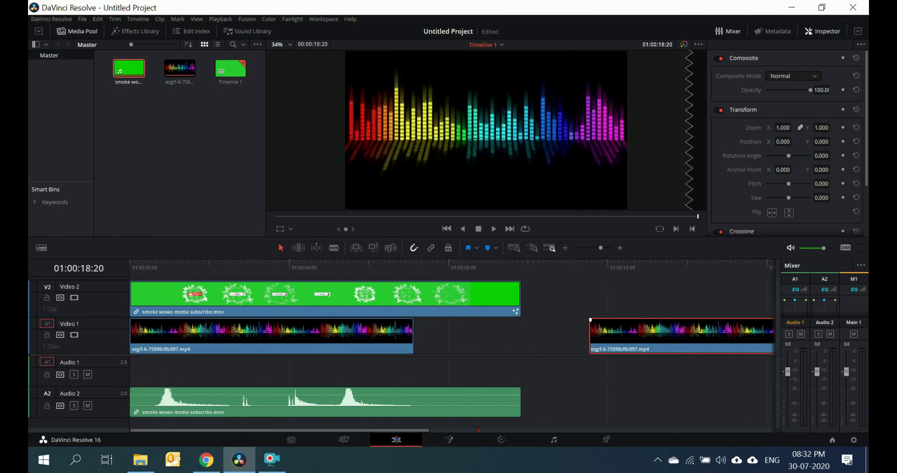
drag(647, 350, 471, 350)
Preview the timeline's opening and move the smoke subscribe clip's audio from Audio 2 to Audio 1.
key(Home)
key(space)
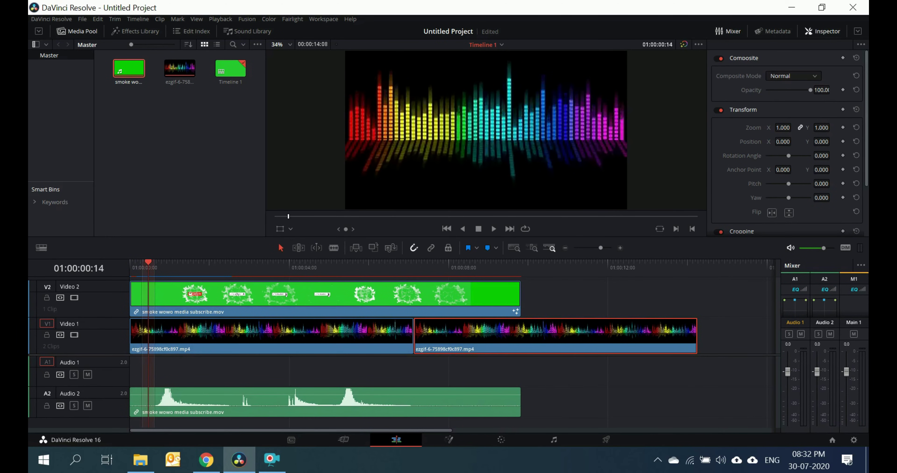
drag(204, 409, 204, 377)
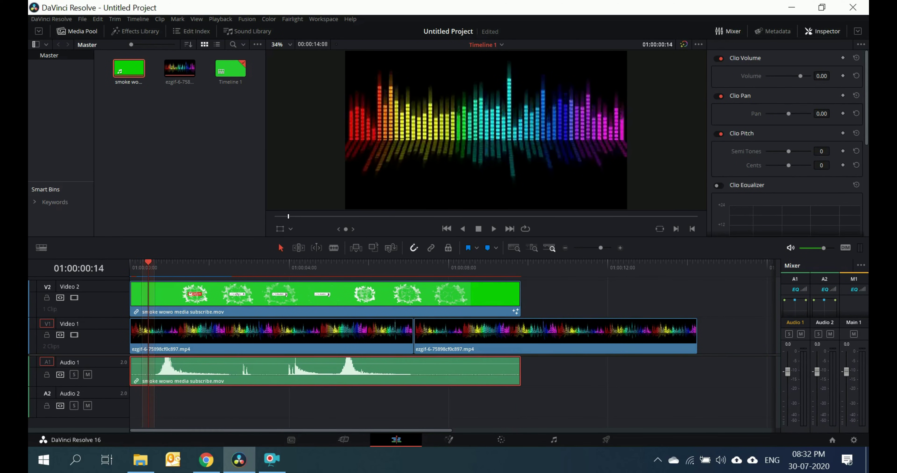
Enlarge the timeline viewer area and preview the subscribe animation up to about 01:00:02:06.
scroll(453, 348, up, 2)
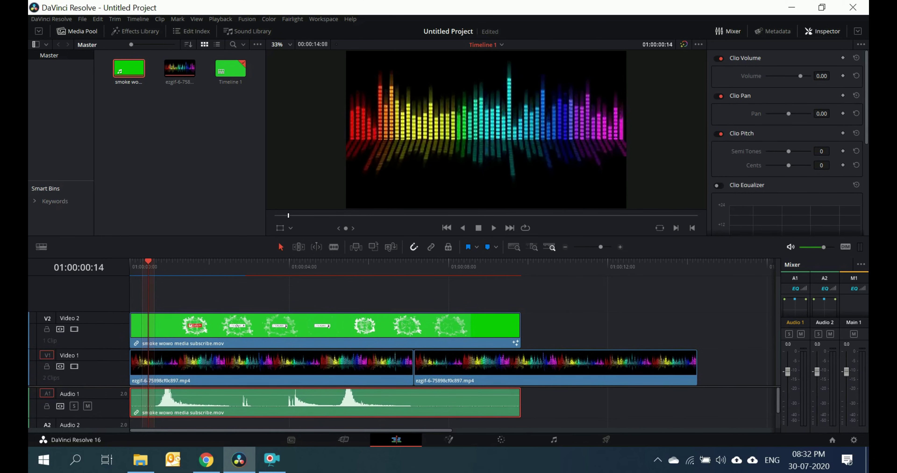
drag(488, 238, 487, 289)
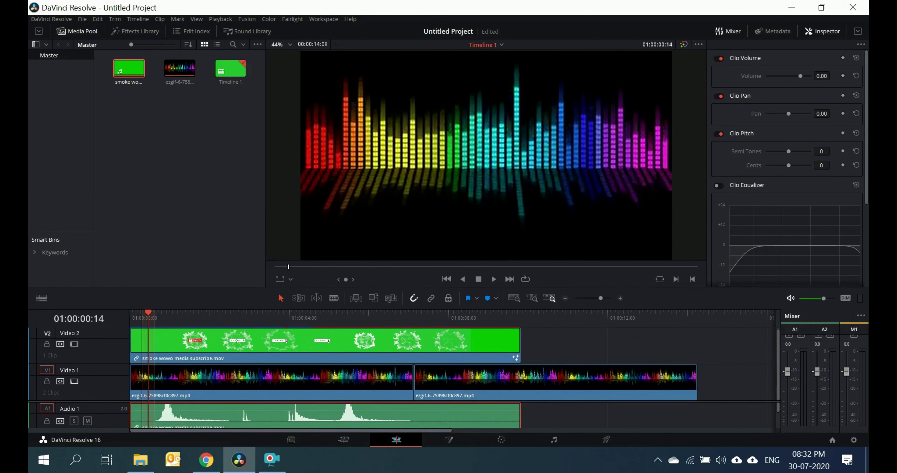
key(space)
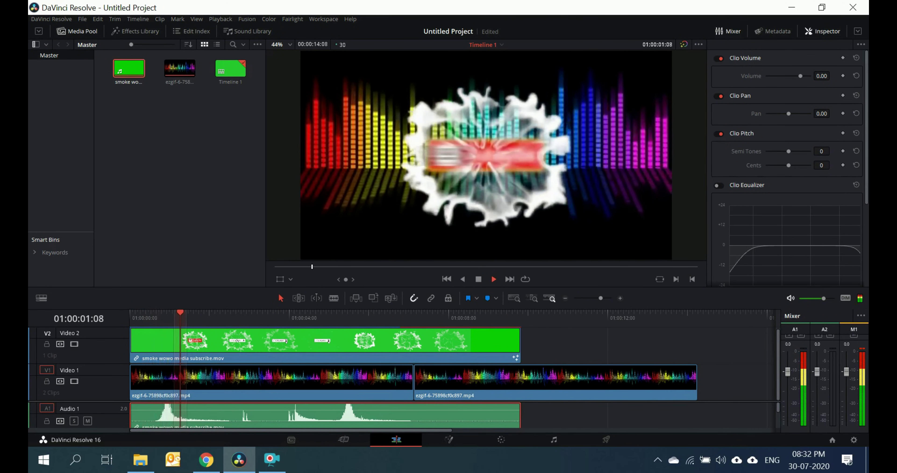
key(space)
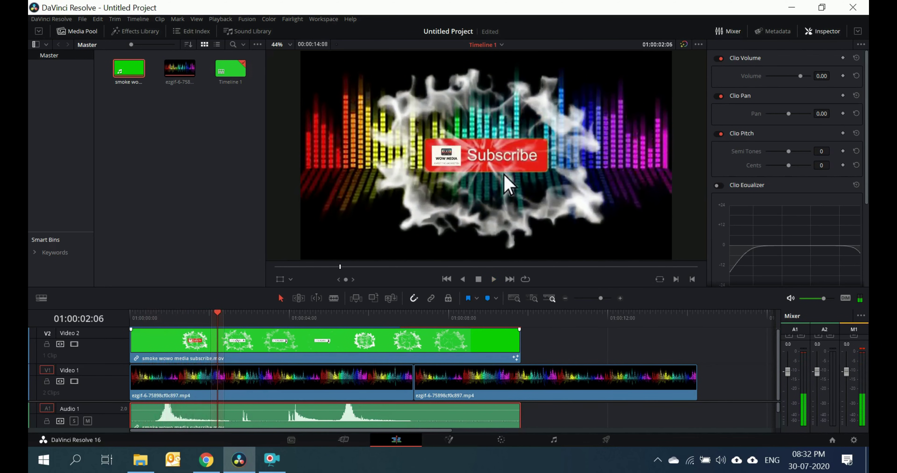
Scale the smoke subscribe clip to about 0.432 and move it to the frame's lower centre, at about X -15.84, Y -285.2.
click(325, 346)
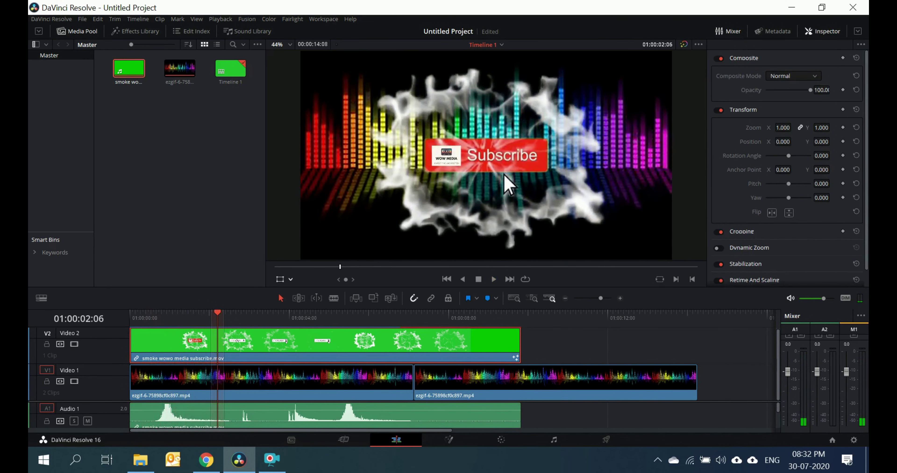
key(shift+grave)
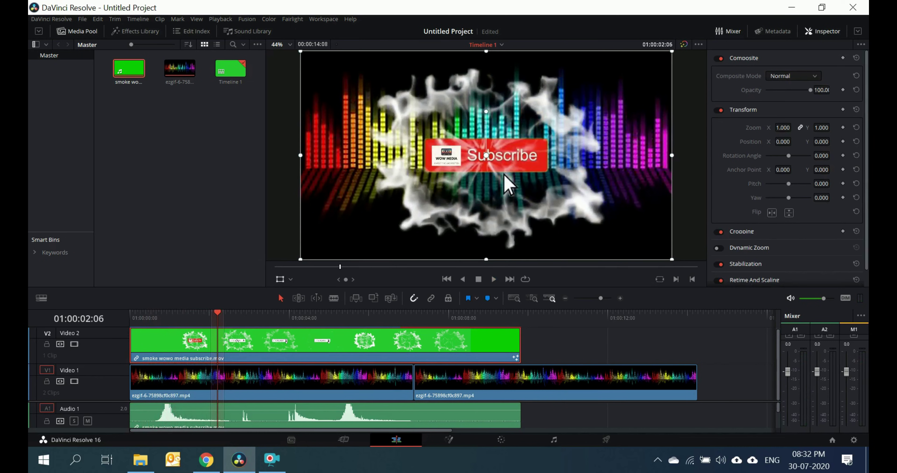
scroll(507, 183, down, 10)
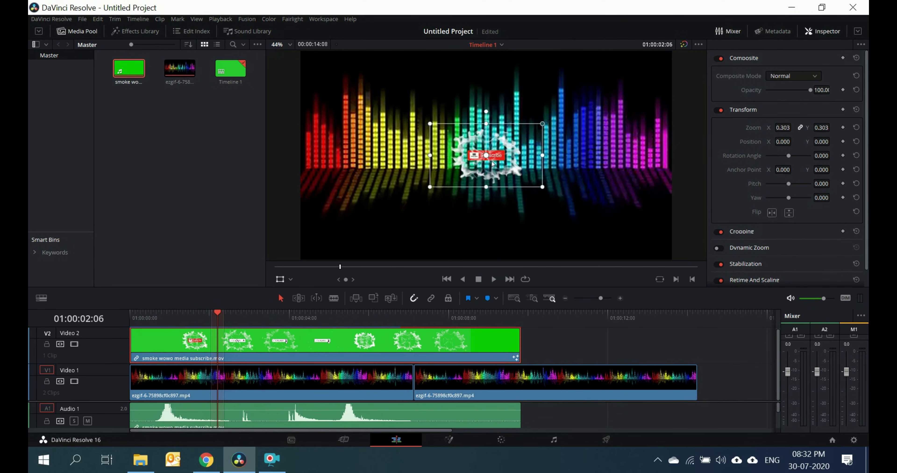
drag(496, 167, 492, 223)
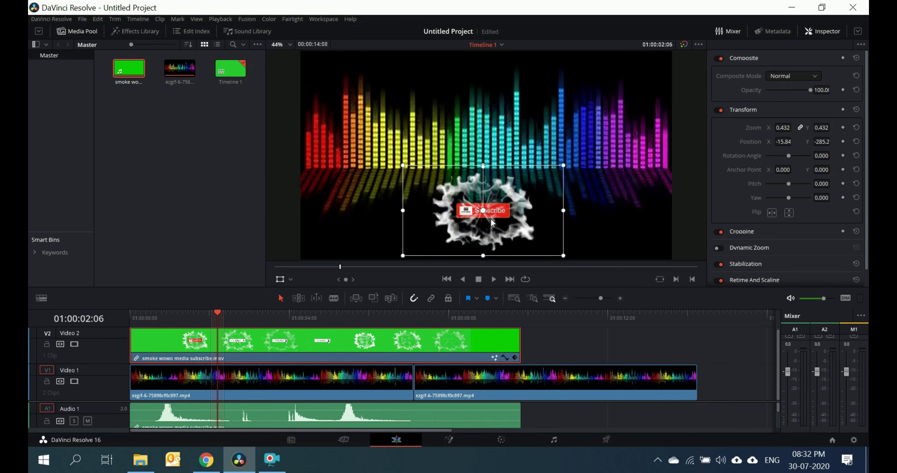
Play the timeline from its start to past the end of the repositioned subscribe animation.
key(Home)
key(space)
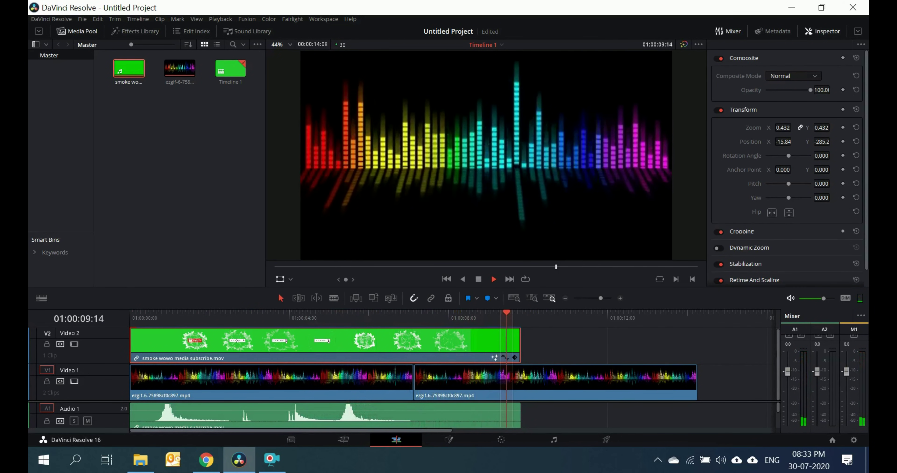
key(space)
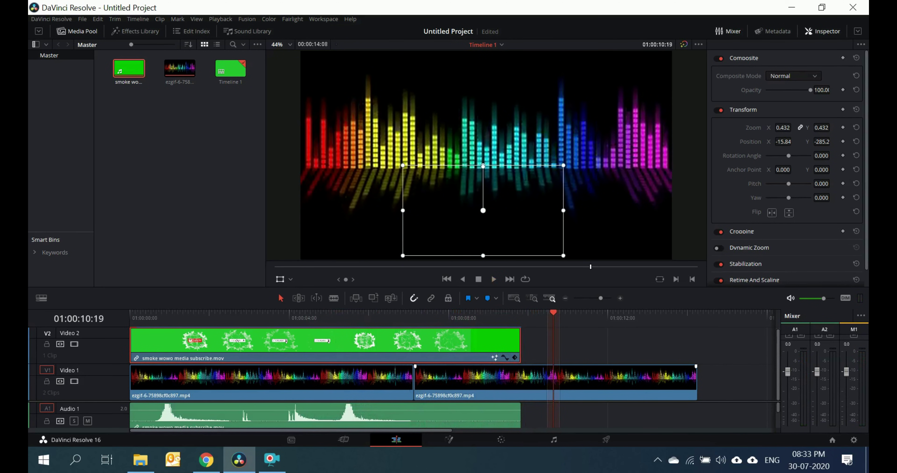
Trim the end of the second spectrum clip on Video 1 to a timeline duration of 00:00:14:03.
mouse_move(696, 390)
mouse_down()
mouse_move(522, 395)
mouse_move(691, 395)
mouse_up()
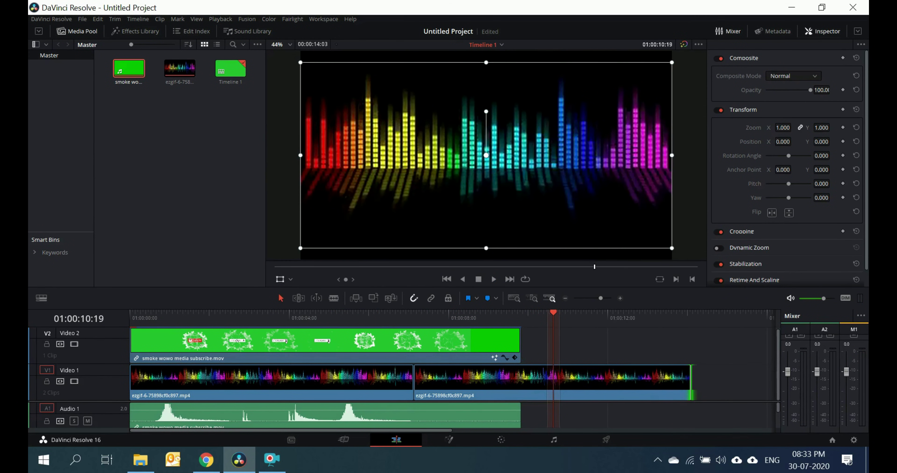
drag(435, 341, 544, 341)
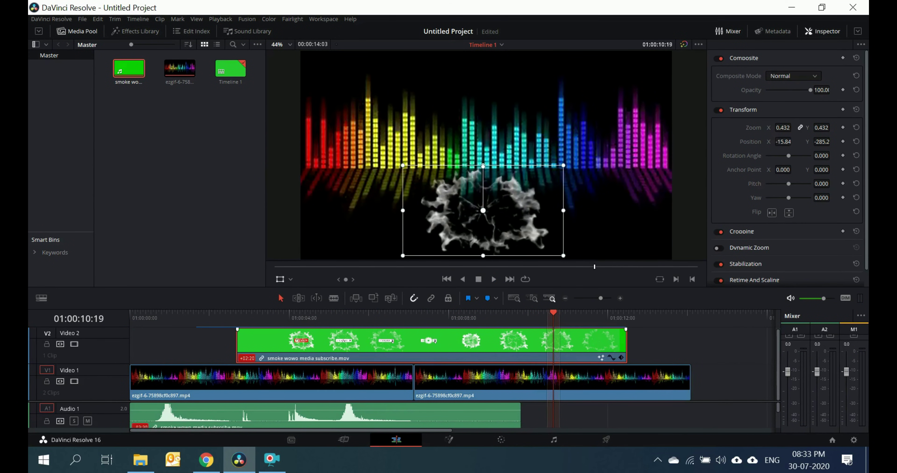
key(ctrl+z)
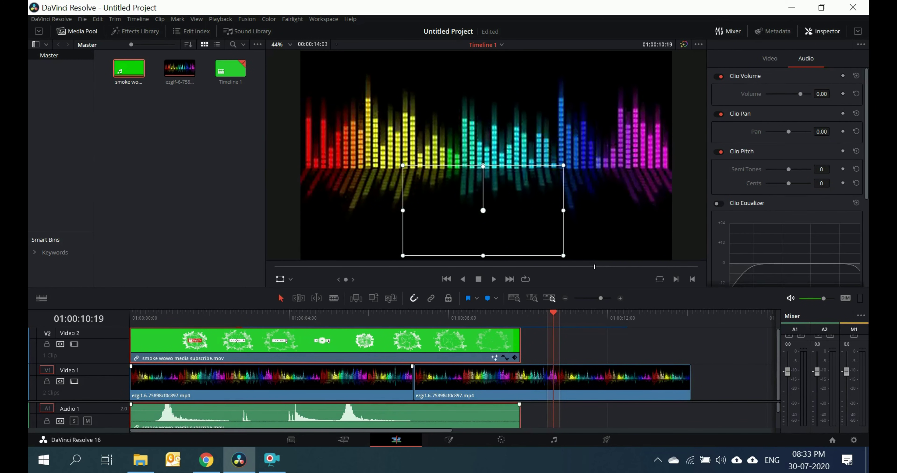
click(326, 416)
drag(319, 341, 358, 341)
key(ctrl+z)
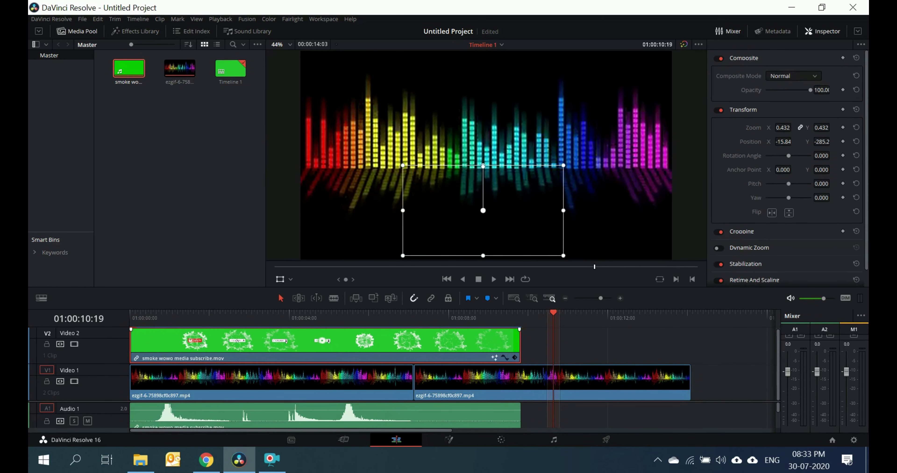
Move the smoke subscribe clip with its audio to start at about 01:00:02:20, and play the timeline from its start to 01:00:05:28.
drag(286, 342, 392, 341)
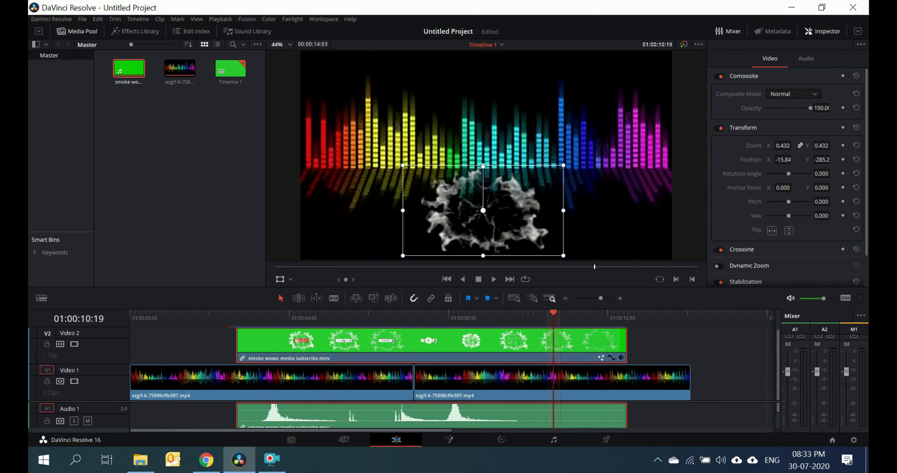
key(Home)
key(space)
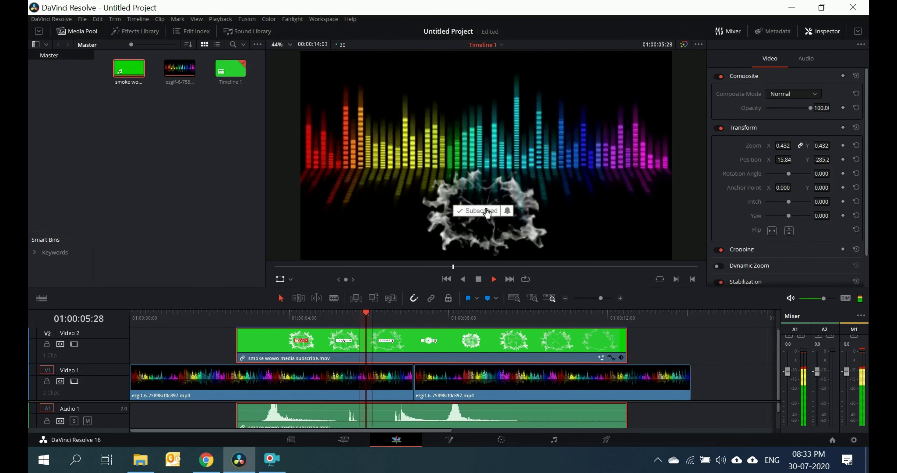
key(space)
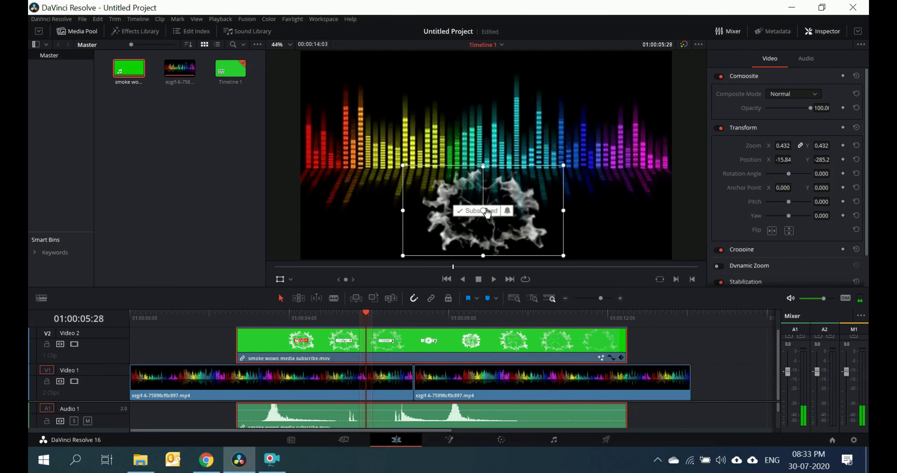
Scale the subscribe clip to about 0.573 and move it over the bars, at about X -249, Y 77.
scroll(486, 213, up, 1)
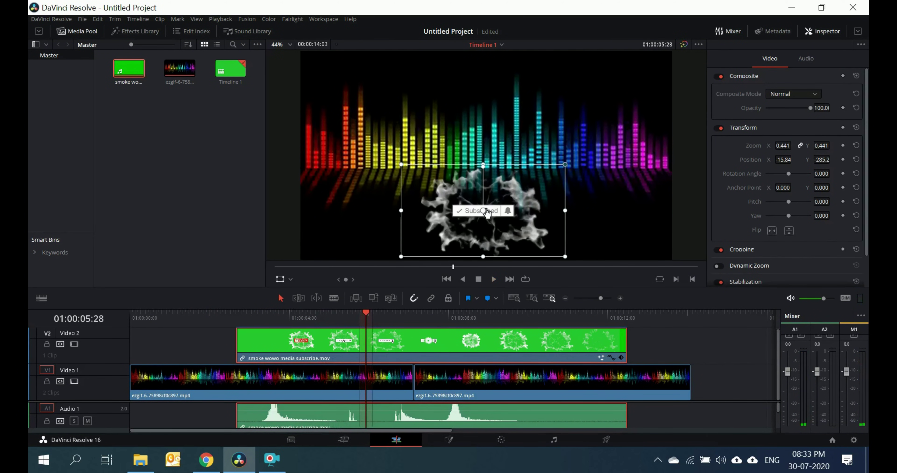
scroll(486, 213, down, 1)
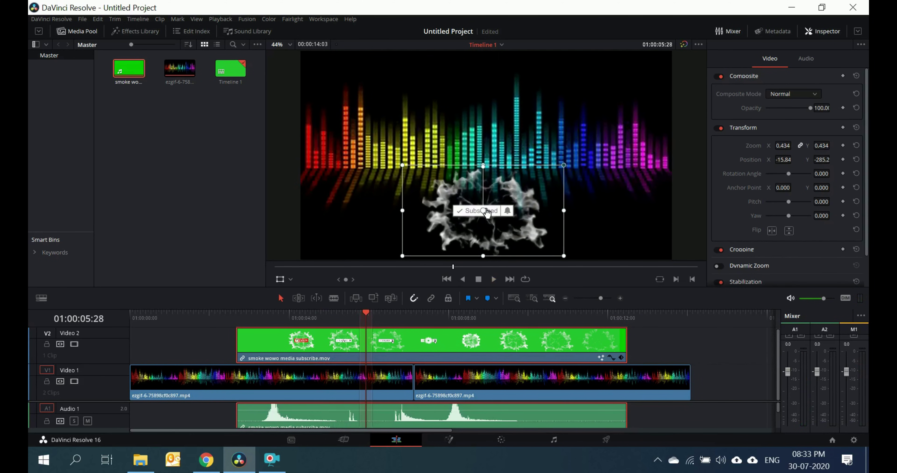
scroll(487, 213, up, 10)
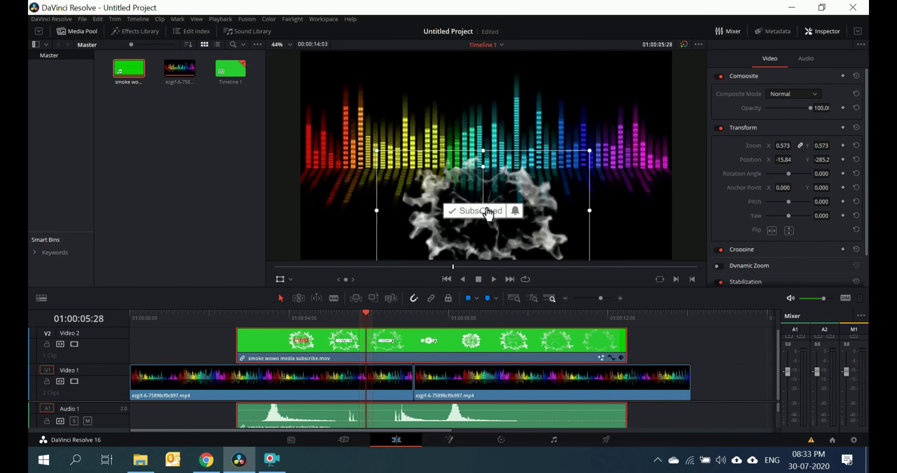
drag(489, 214, 443, 143)
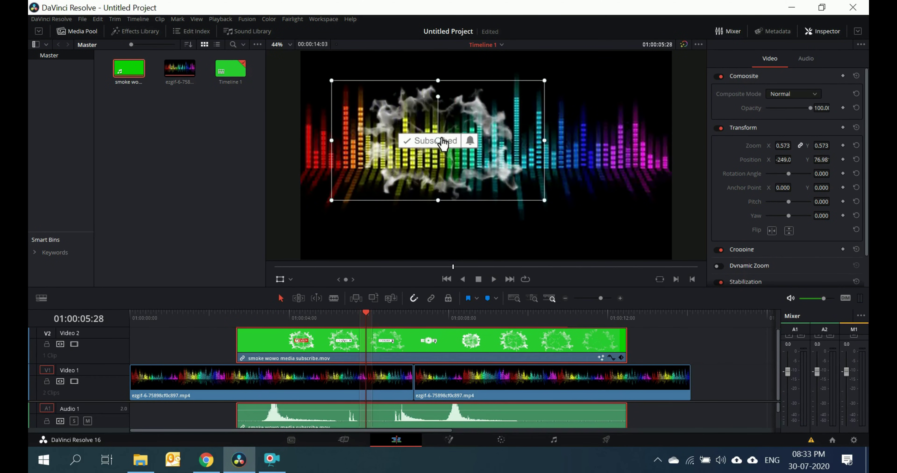
Rotate the subscribe clip to about 39.21 degrees at the frame's upper left, about X -649.8, Y 206, and preview it up to 01:00:10:11.
drag(821, 174, 843, 173)
drag(444, 139, 368, 114)
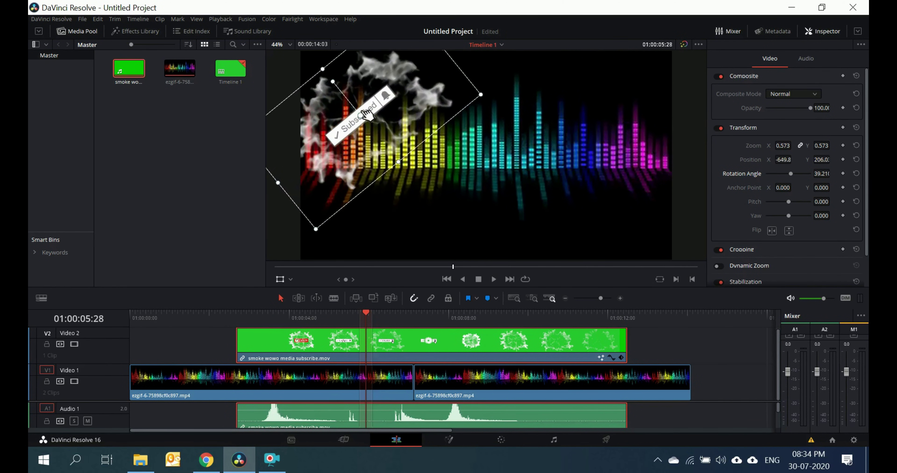
click(224, 315)
key(space)
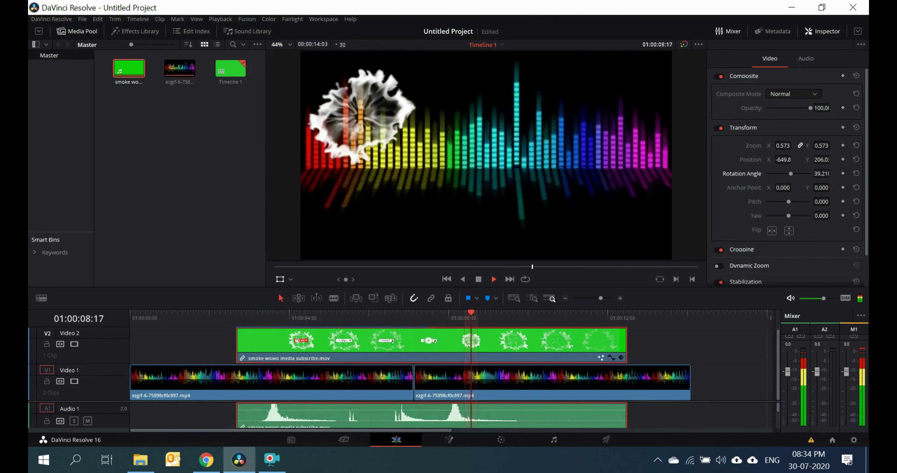
key(space)
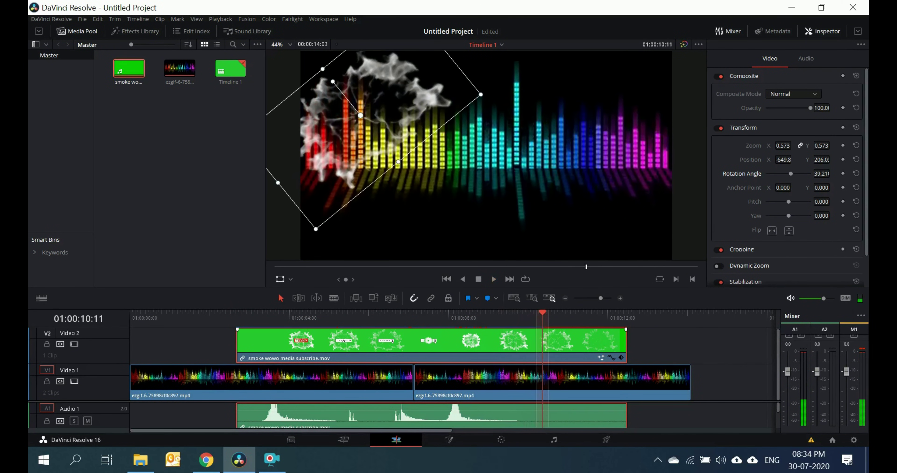
Move the rotated subscribe clip to the frame's upper right, at about X 570.5, Y 230.9, and play the timeline from its start.
drag(403, 143, 596, 138)
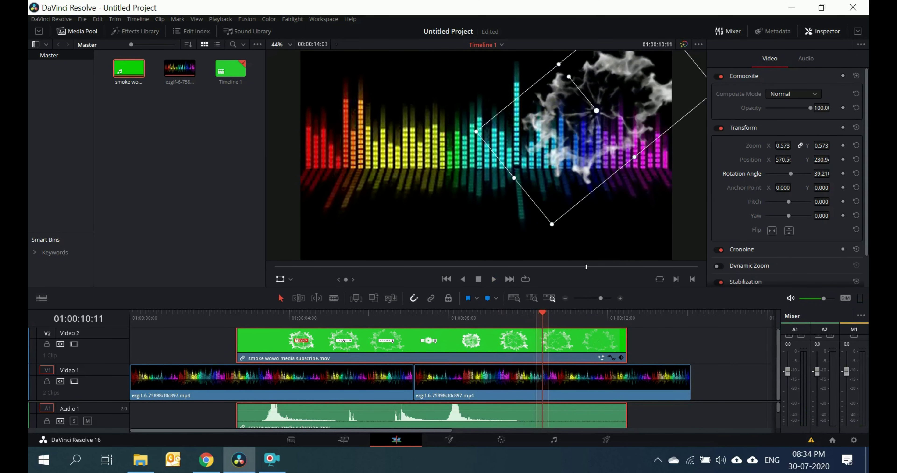
key(Home)
key(space)
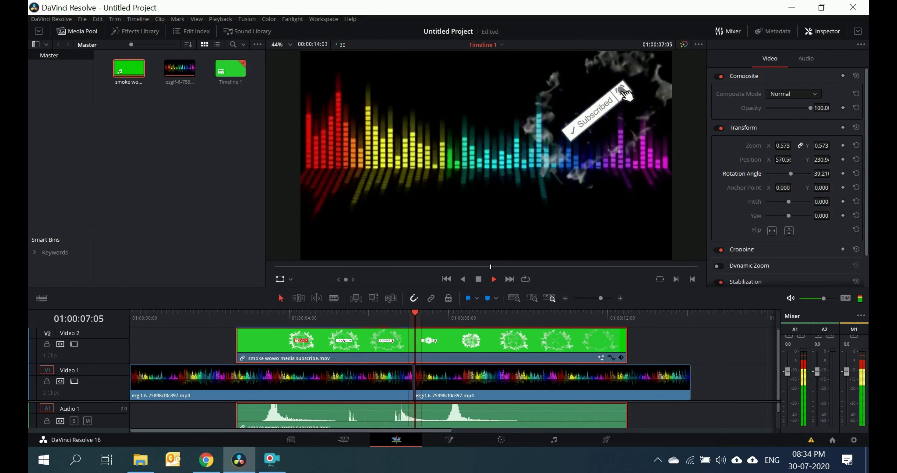
click(566, 167)
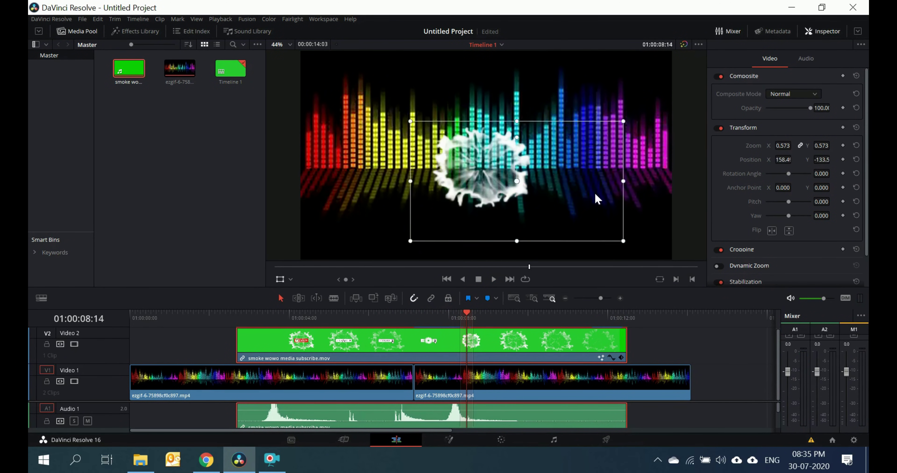
Move the subscribe clip to the frame's lower-right corner, at about X 679.2, Y -355.4, and play the timeline through to its end.
drag(597, 199, 680, 229)
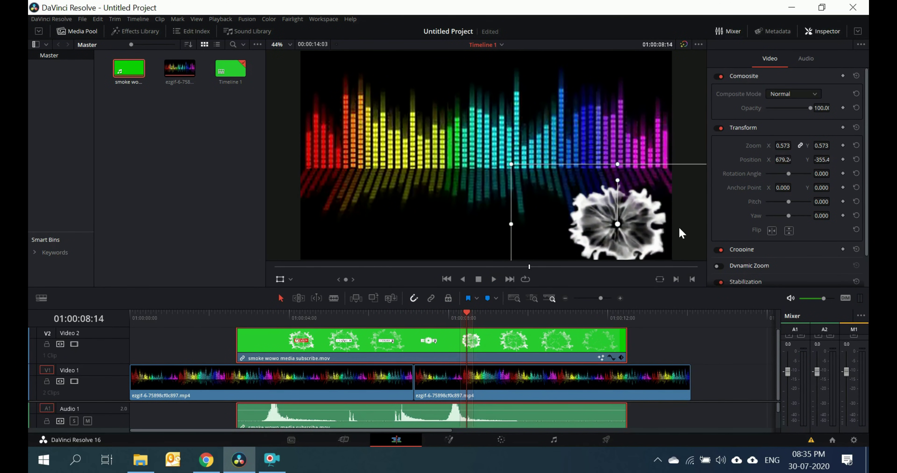
click(217, 315)
key(space)
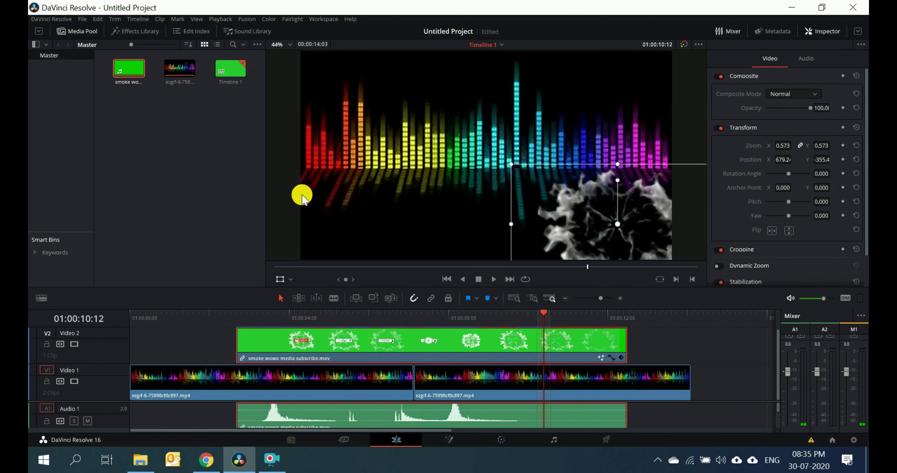
key(space)
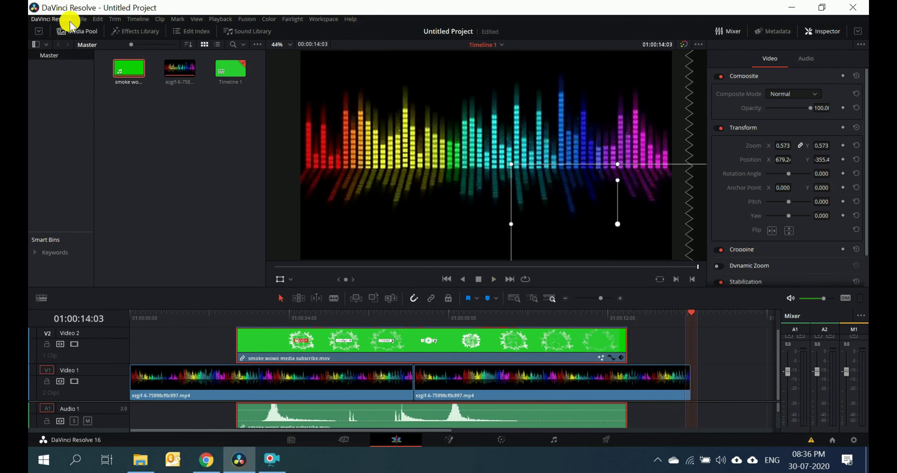
Quick-export the timeline as H.264 into the Green screen folder under the file name "subscribe test".
click(82, 19)
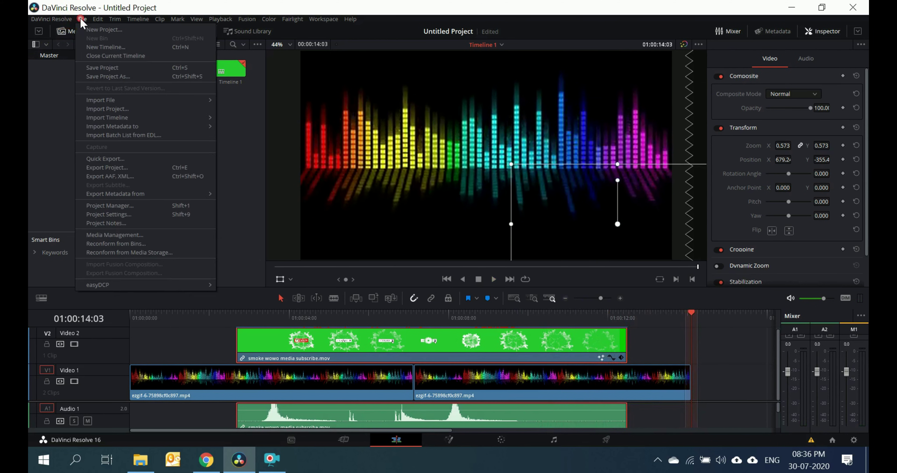
click(120, 160)
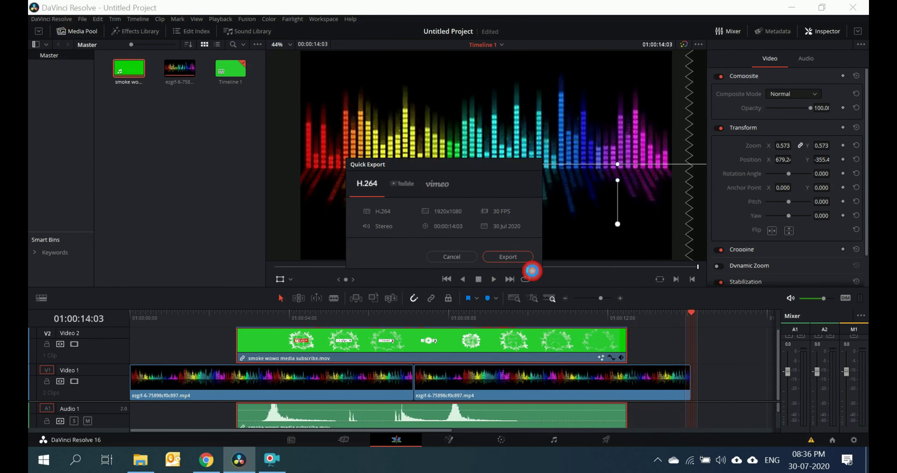
click(524, 259)
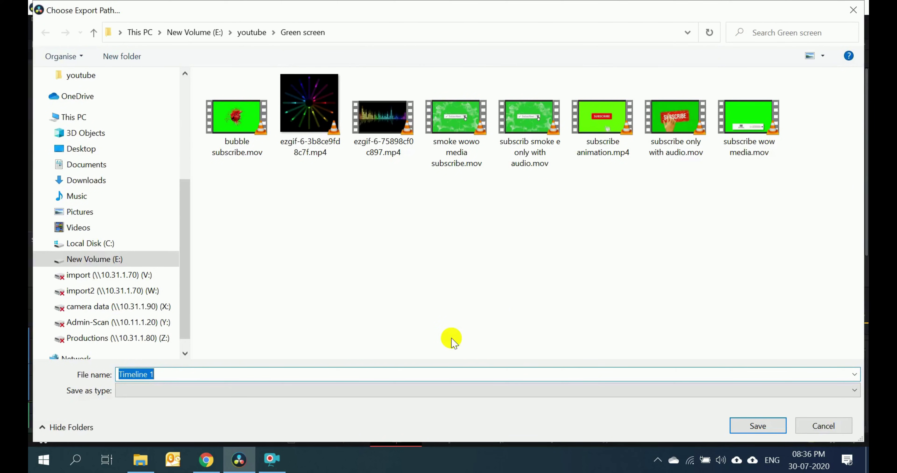
text(subsc)
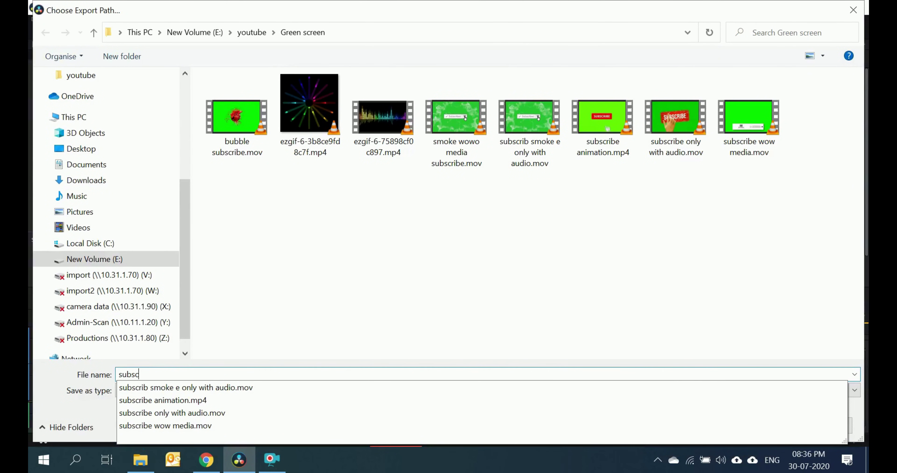
text(ribe test)
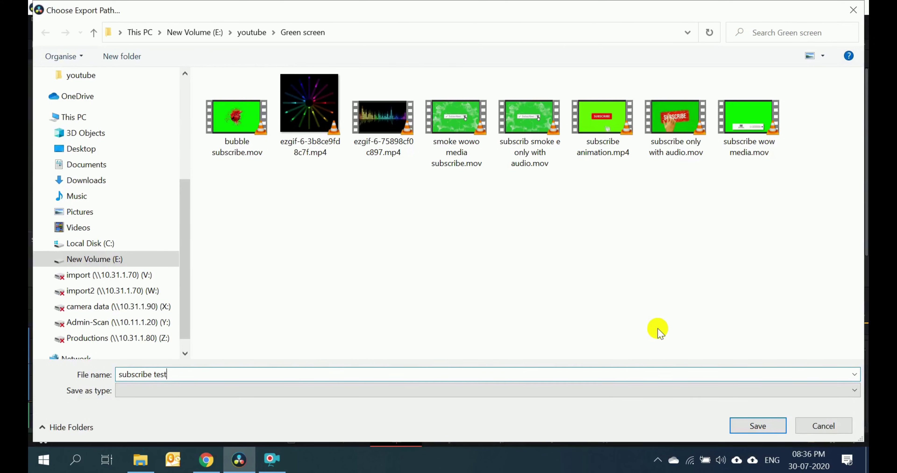
click(755, 427)
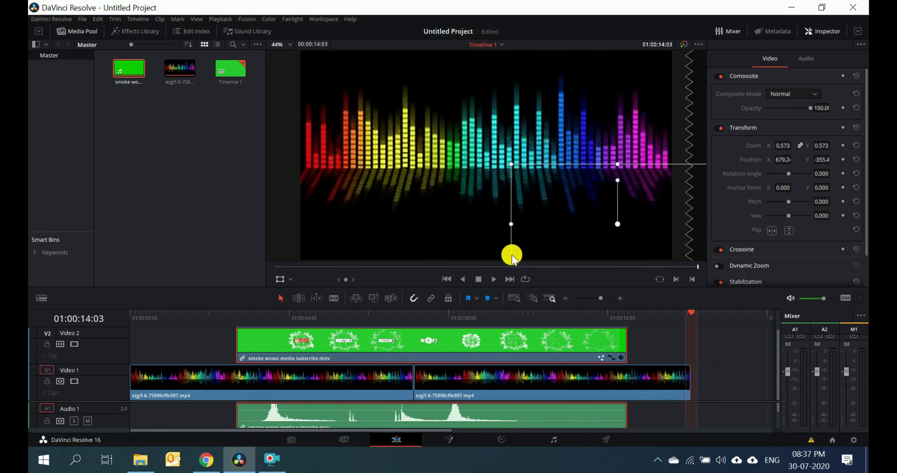
Play the timeline from shortly before the subscribe clip up to 01:00:05:05.
click(187, 318)
key(space)
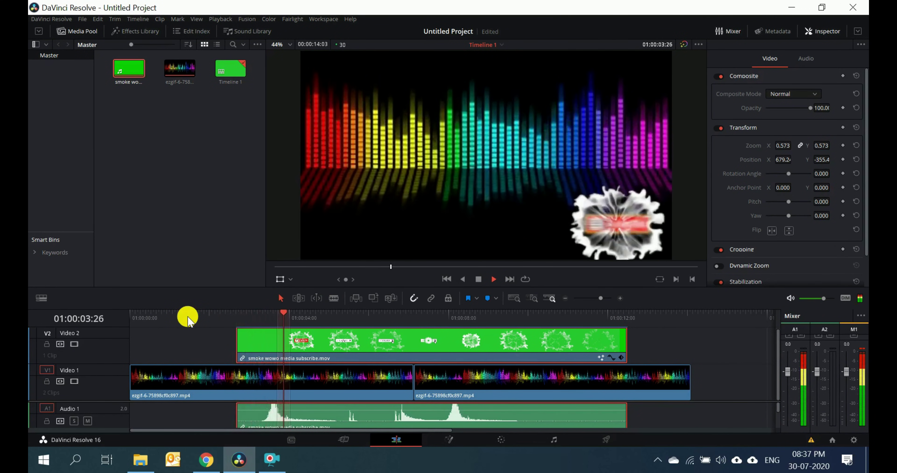
key(space)
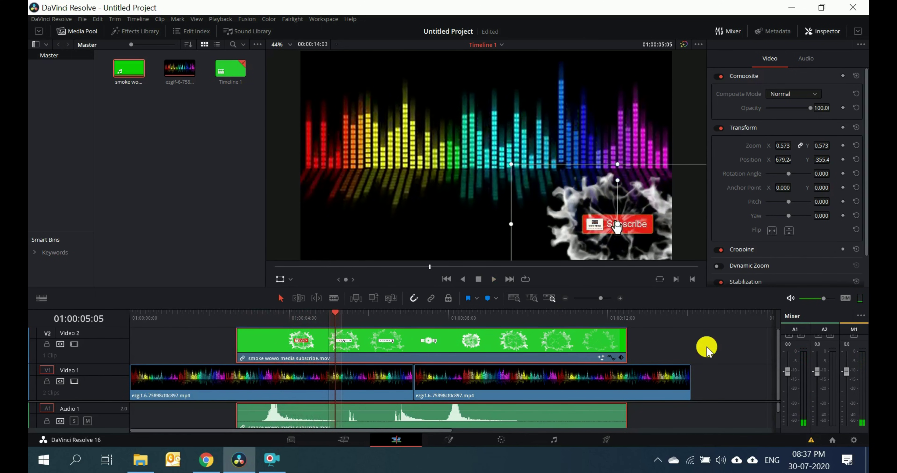
Switch to the Green screen folder in File Explorer, play subscribe test.mov full screen in VLC, and replay it from around 00:06.
click(139, 460)
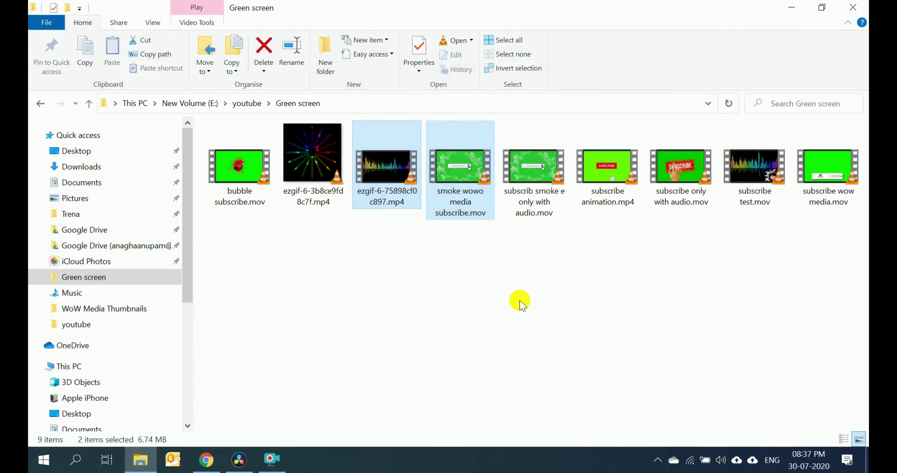
click(489, 346)
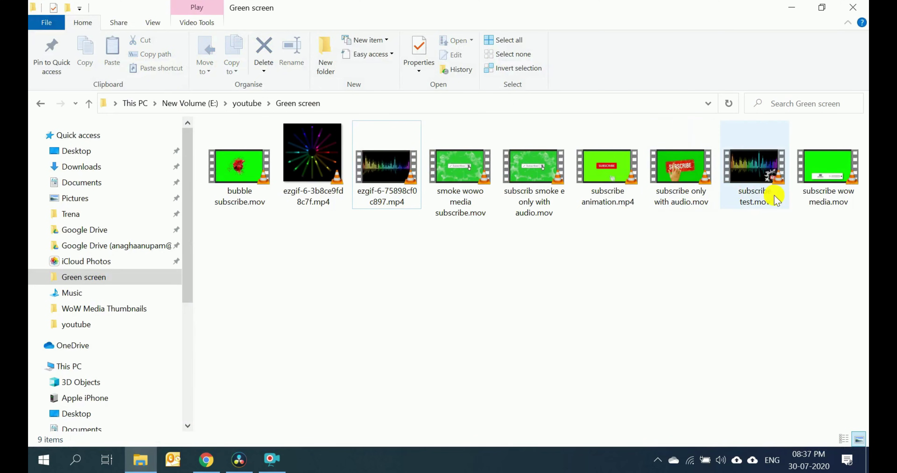
click(759, 178)
double_click(759, 178)
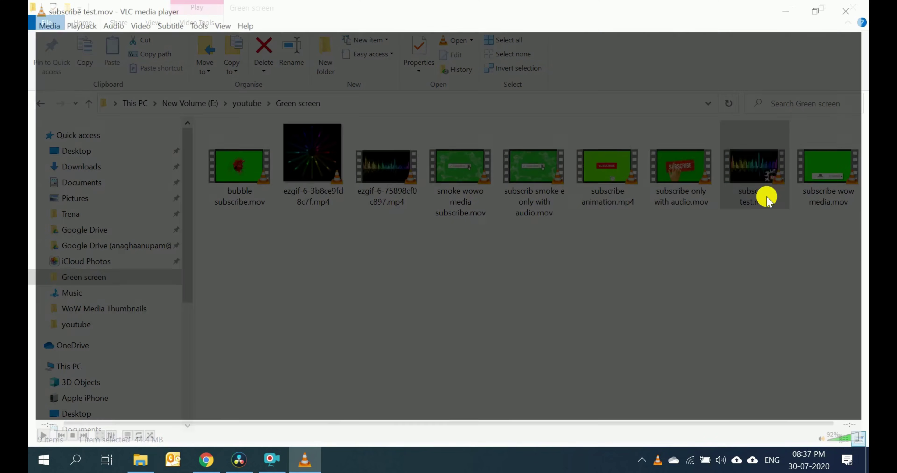
double_click(669, 239)
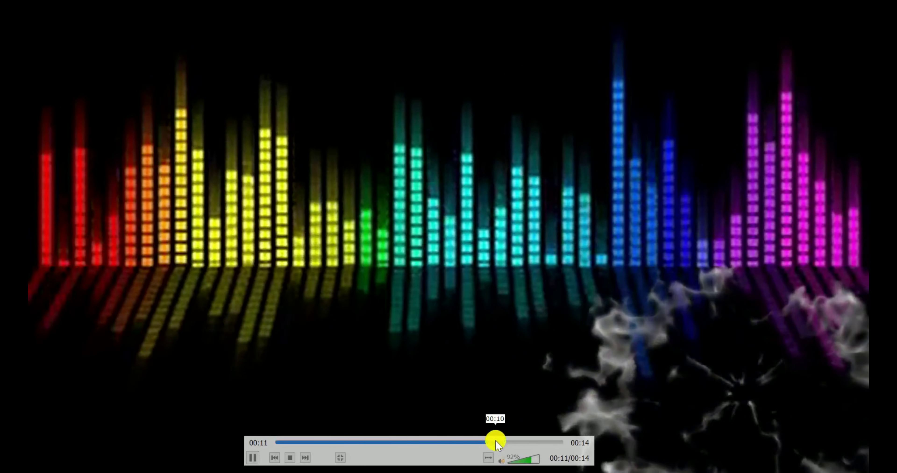
click(404, 443)
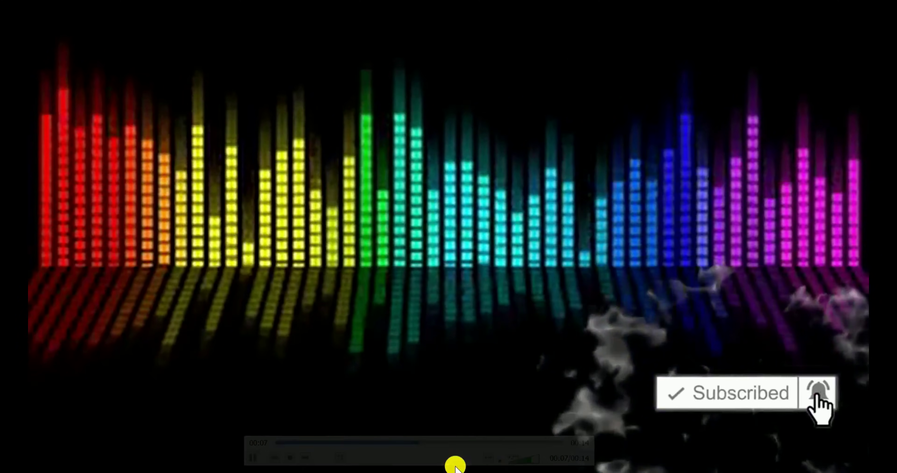